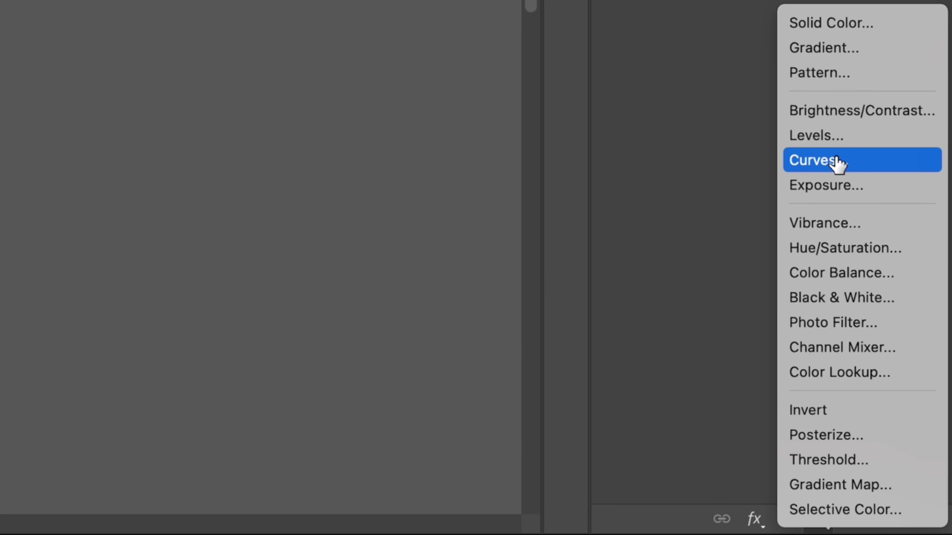
Add a Curves adjustment layer above the Black & White layer and place a point on the curve in the darker midtones
{"action": "left_click", "coordinate": [837, 160]}
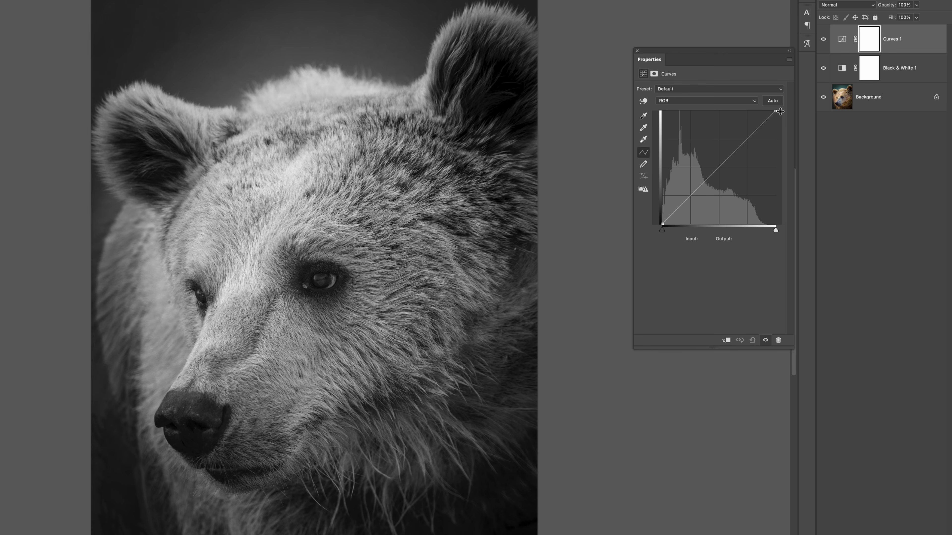
{"action": "left_click", "coordinate": [706, 183]}
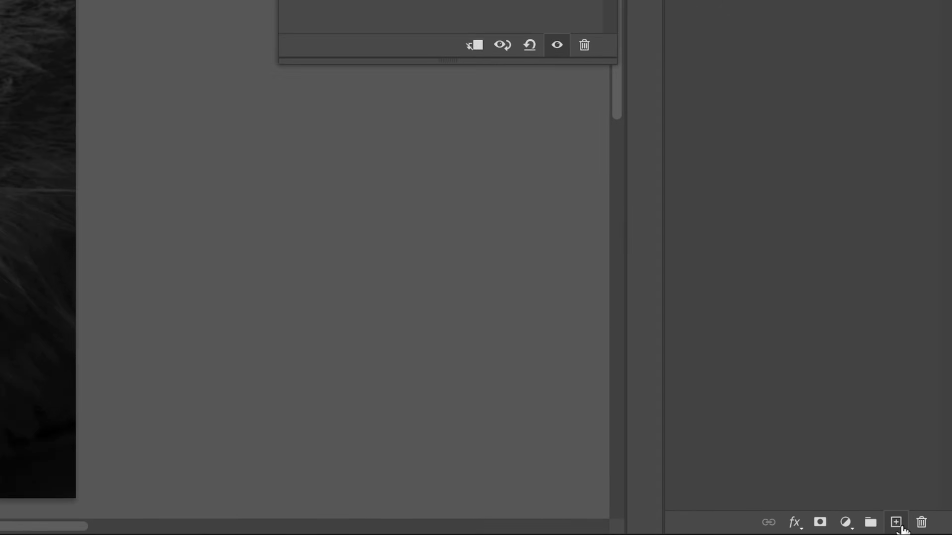
Add a new layer filled with 50% Gray and set its blend mode to Overlay
{"action": "left_click", "coordinate": [897, 523]}
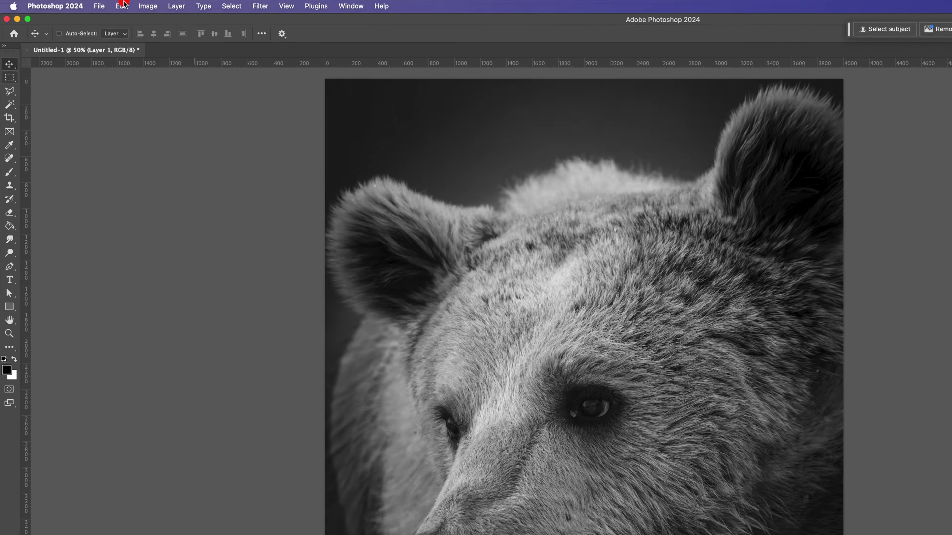
{"action": "left_click", "coordinate": [88, 5]}
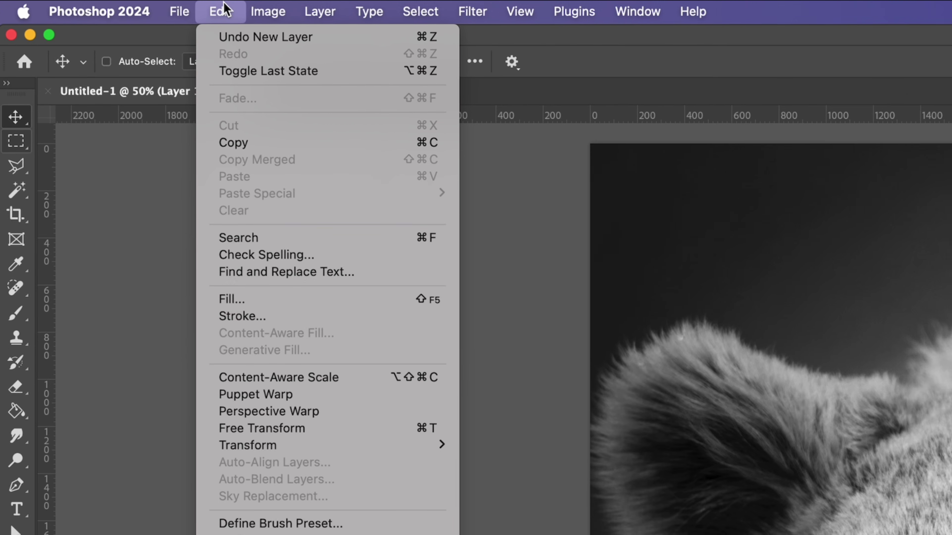
{"action": "left_click", "coordinate": [303, 305]}
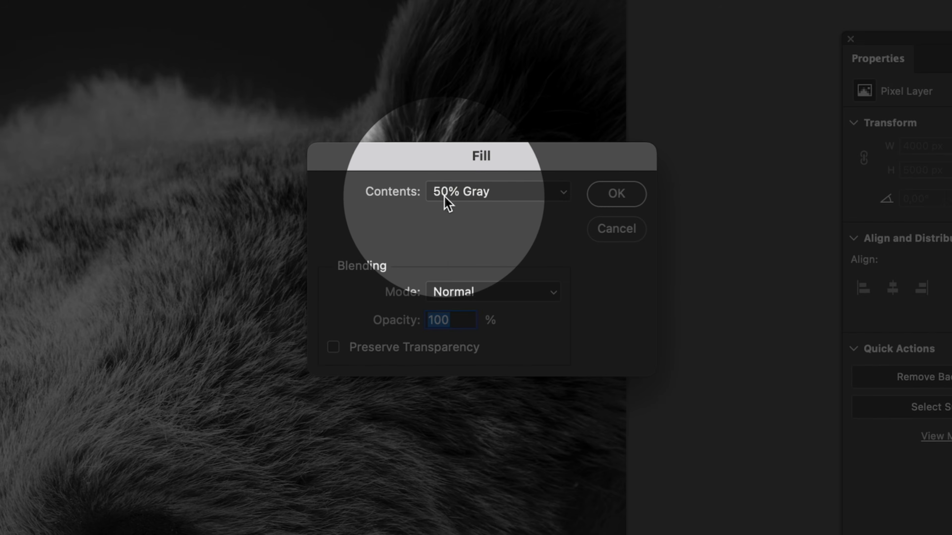
{"action": "left_click", "coordinate": [617, 193]}
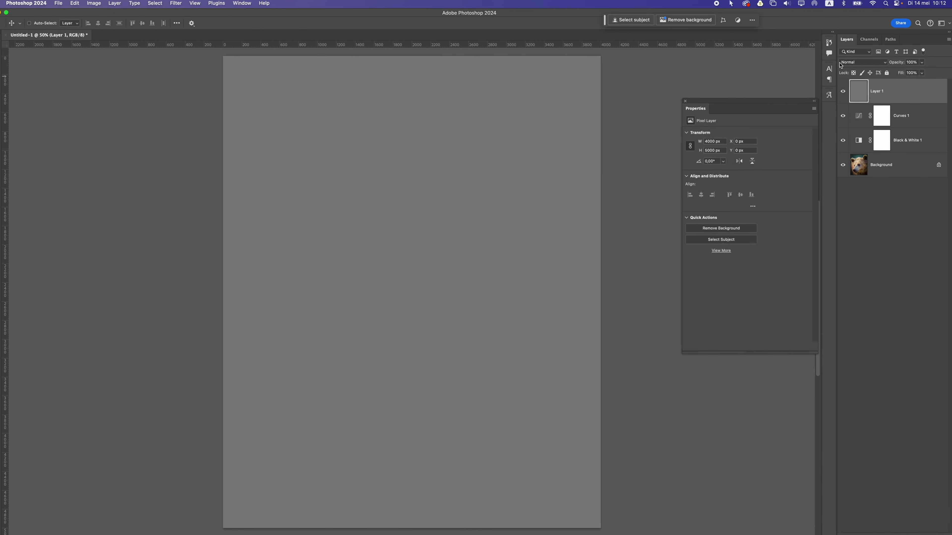
{"action": "left_click", "coordinate": [862, 62]}
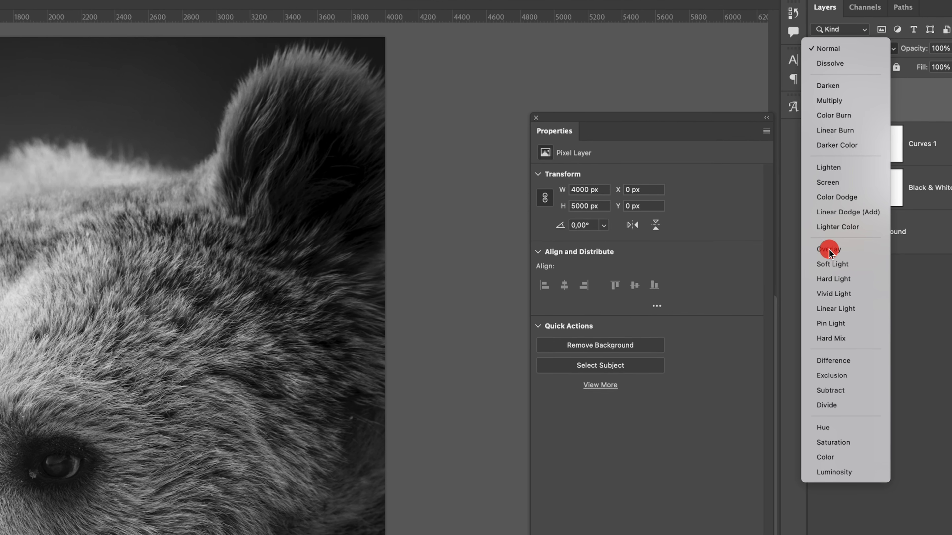
{"action": "left_click", "coordinate": [826, 256]}
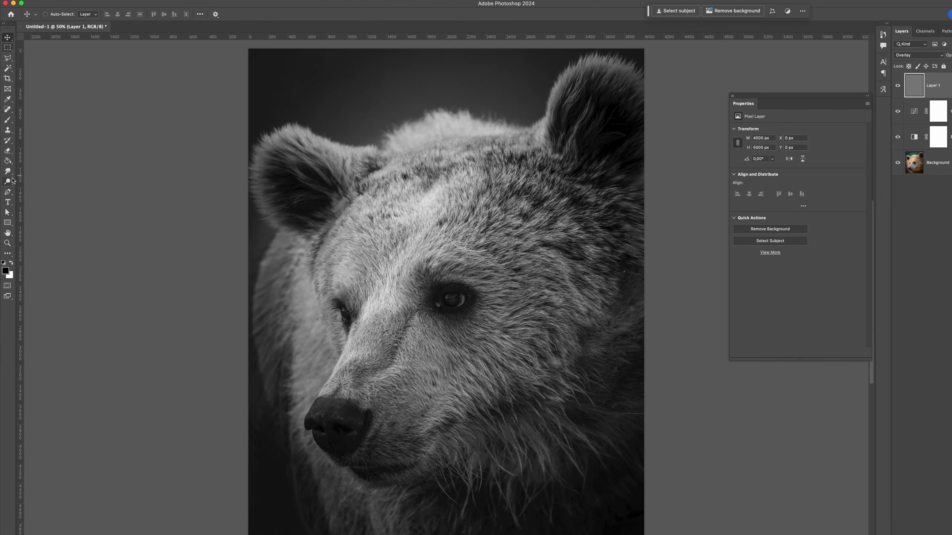
Burn the midtones along the shaded side of the bear's head and neck, using an adjusted exposure and an enlarged soft brush
{"action": "left_click", "coordinate": [7, 181]}
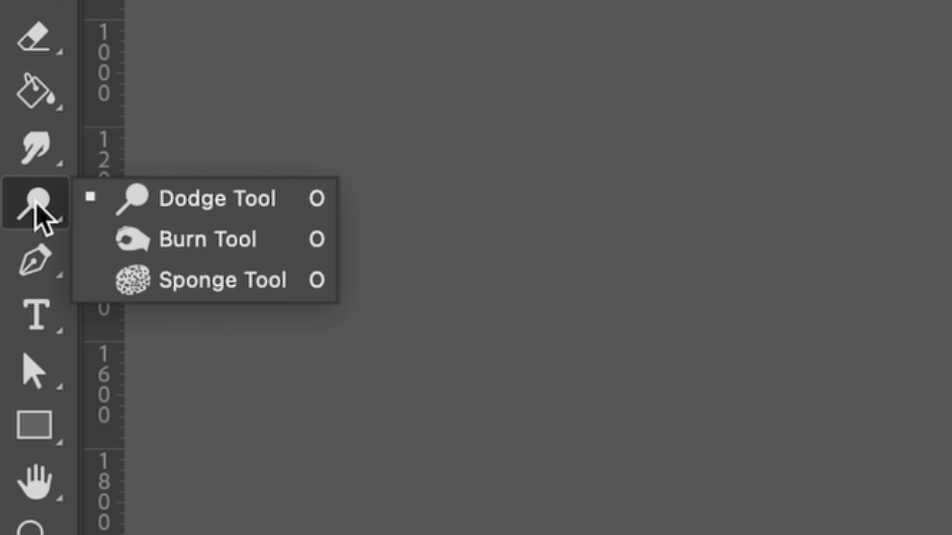
{"action": "left_click", "coordinate": [265, 247]}
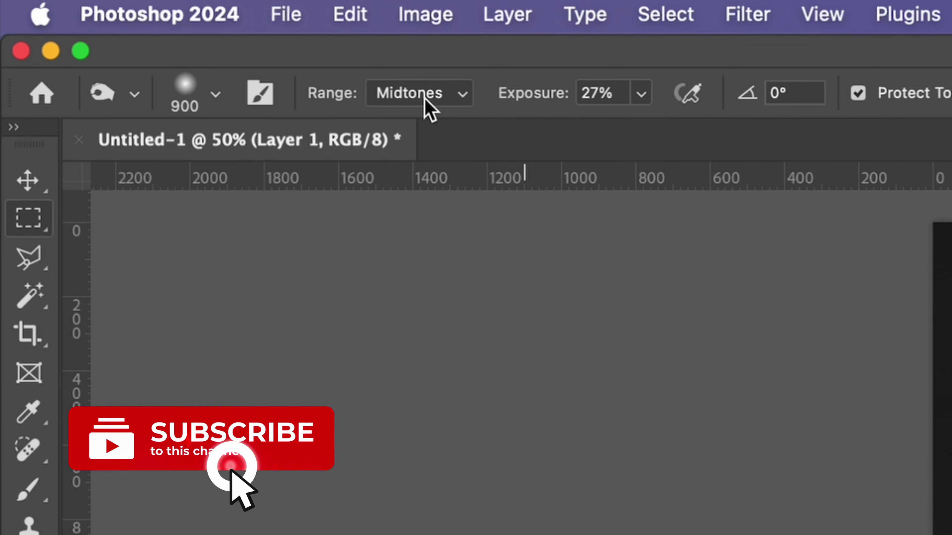
{"action": "left_click", "coordinate": [640, 94]}
{"action": "left_click_drag", "start_coordinate": [641, 128], "coordinate": [637, 129]}
{"action": "left_click", "coordinate": [688, 94]}
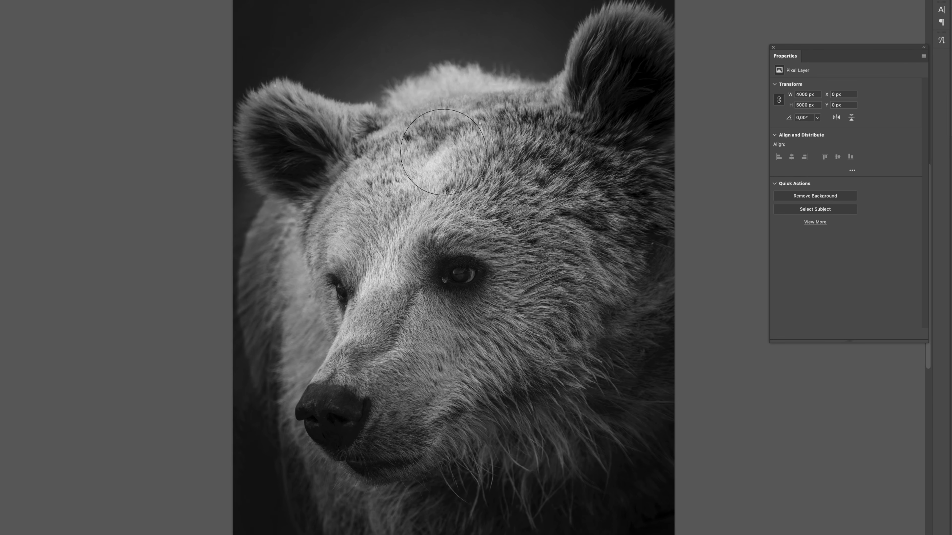
{"action": "key", "text": "bracketright"}
{"action": "key", "text": "bracketright"}
{"action": "key", "text": "bracketright"}
{"action": "key", "text": "bracketright"}
{"action": "mouse_move", "coordinate": [579, 211]}
{"action": "left_mouse_down"}
{"action": "mouse_move", "coordinate": [406, 476]}
{"action": "mouse_move", "coordinate": [563, 145]}
{"action": "mouse_move", "coordinate": [542, 485]}
{"action": "mouse_move", "coordinate": [593, 408]}
{"action": "mouse_move", "coordinate": [591, 145]}
{"action": "mouse_move", "coordinate": [521, 423]}
{"action": "mouse_move", "coordinate": [482, 149]}
{"action": "left_mouse_up"}
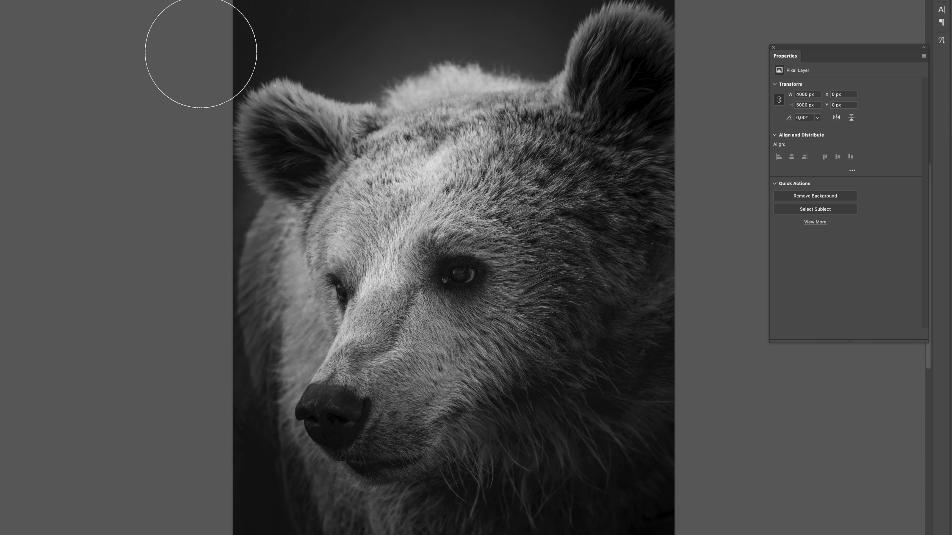
{"action": "mouse_move", "coordinate": [556, 212]}
{"action": "left_mouse_down"}
{"action": "mouse_move", "coordinate": [549, 219]}
{"action": "mouse_move", "coordinate": [533, 188]}
{"action": "mouse_move", "coordinate": [510, 383]}
{"action": "left_mouse_up"}
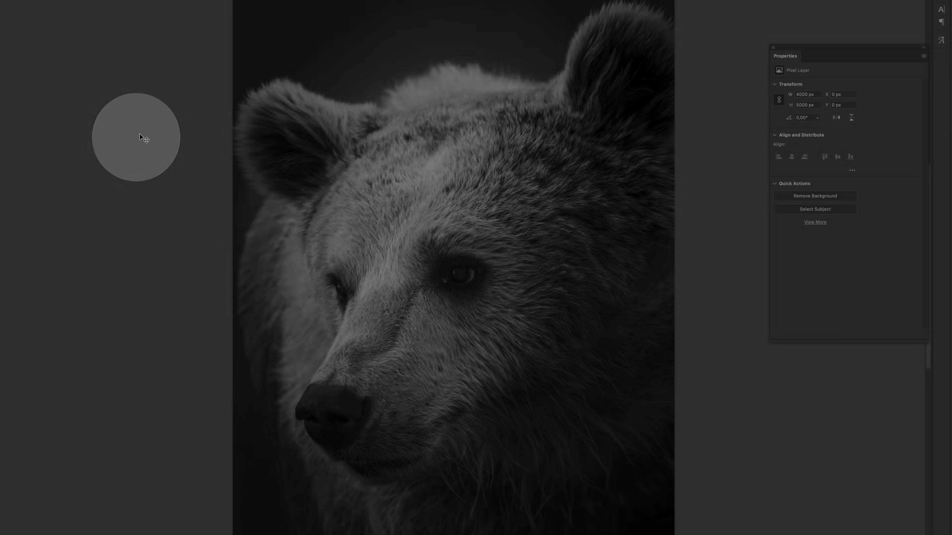
{"action": "mouse_move", "coordinate": [540, 203]}
{"action": "left_mouse_down"}
{"action": "mouse_move", "coordinate": [498, 427]}
{"action": "mouse_move", "coordinate": [493, 417]}
{"action": "mouse_move", "coordinate": [462, 460]}
{"action": "mouse_move", "coordinate": [504, 479]}
{"action": "left_mouse_up"}
Burn the bear's far ear, the fur beside the eye and the outer edges of the body with a smaller brush
{"action": "key", "text": "bracketleft"}
{"action": "key", "text": "bracketleft"}
{"action": "key", "text": "bracketleft"}
{"action": "key", "text": "bracketleft"}
{"action": "key", "text": "bracketleft"}
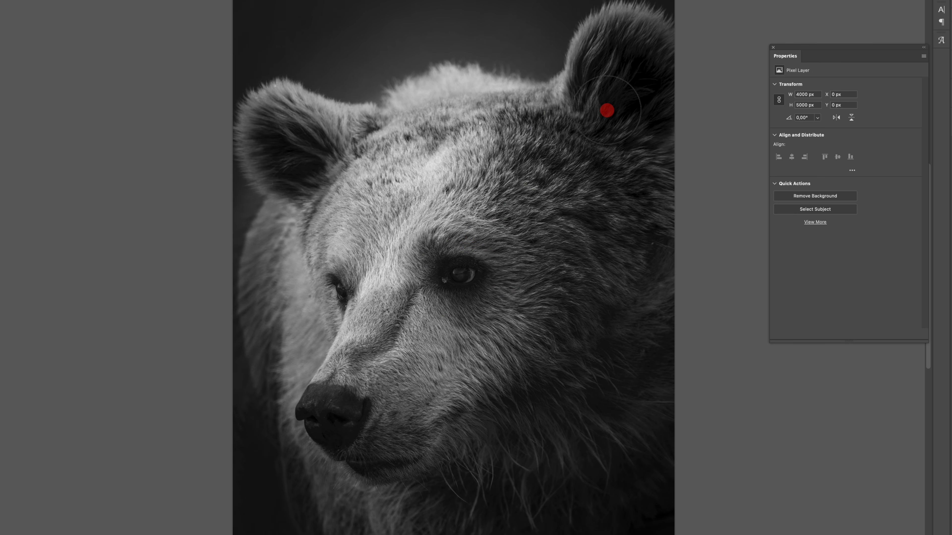
{"action": "mouse_move", "coordinate": [580, 499]}
{"action": "left_mouse_down"}
{"action": "mouse_move", "coordinate": [583, 366]}
{"action": "mouse_move", "coordinate": [605, 249]}
{"action": "mouse_move", "coordinate": [511, 197]}
{"action": "left_mouse_up"}
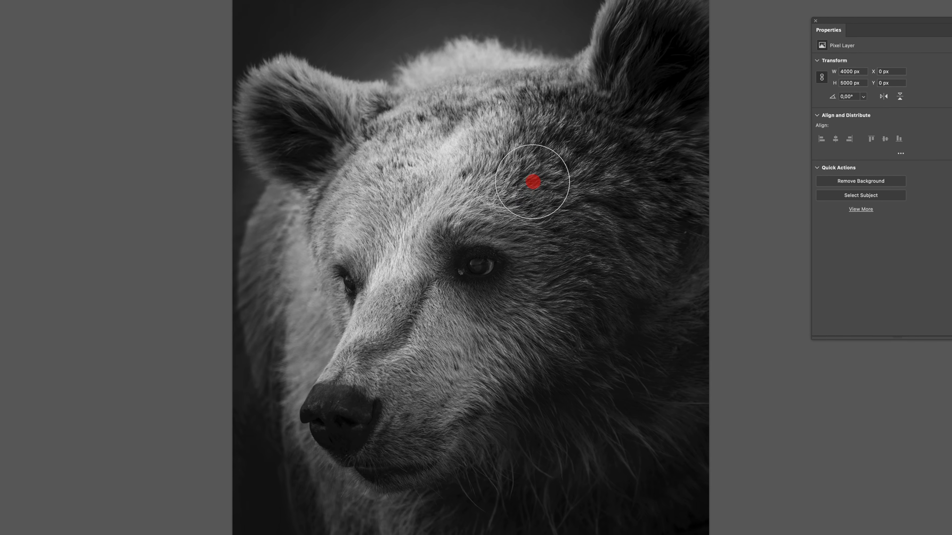
{"action": "mouse_move", "coordinate": [286, 101]}
{"action": "left_mouse_down"}
{"action": "mouse_move", "coordinate": [274, 97]}
{"action": "mouse_move", "coordinate": [358, 106]}
{"action": "mouse_move", "coordinate": [356, 134]}
{"action": "mouse_move", "coordinate": [458, 80]}
{"action": "mouse_move", "coordinate": [619, 22]}
{"action": "mouse_move", "coordinate": [554, 87]}
{"action": "left_mouse_up"}
{"action": "mouse_move", "coordinate": [386, 359]}
{"action": "left_mouse_down"}
{"action": "mouse_move", "coordinate": [423, 470]}
{"action": "mouse_move", "coordinate": [463, 449]}
{"action": "mouse_move", "coordinate": [400, 515]}
{"action": "mouse_move", "coordinate": [401, 534]}
{"action": "mouse_move", "coordinate": [251, 534]}
{"action": "left_mouse_up"}
{"action": "mouse_move", "coordinate": [623, 403]}
{"action": "left_mouse_down"}
{"action": "mouse_move", "coordinate": [592, 322]}
{"action": "mouse_move", "coordinate": [581, 156]}
{"action": "mouse_move", "coordinate": [660, 4]}
{"action": "mouse_move", "coordinate": [729, 29]}
{"action": "mouse_move", "coordinate": [841, 170]}
{"action": "left_mouse_up"}
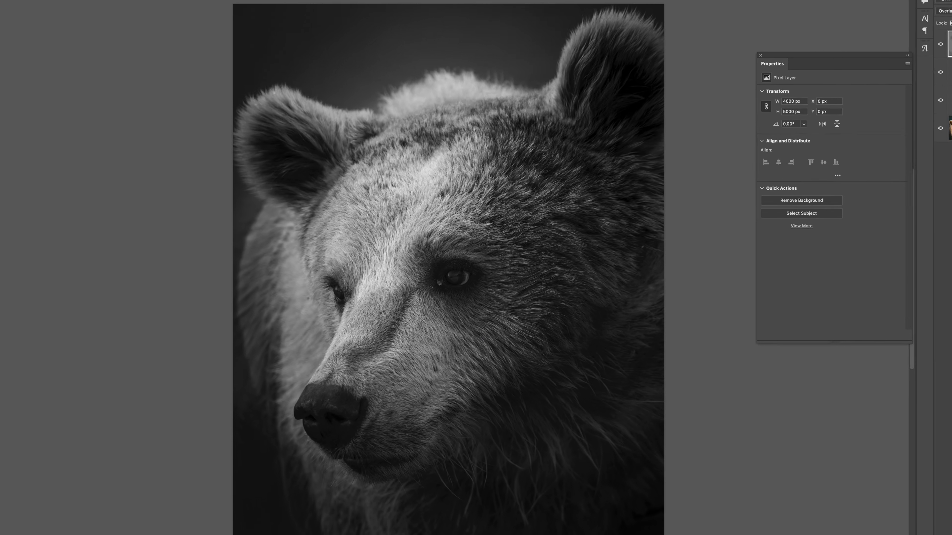
Dodge the midtones of both of the bear's eyes on the gray layer with a small brush at 28% exposure
{"action": "left_click", "coordinate": [951, 39]}
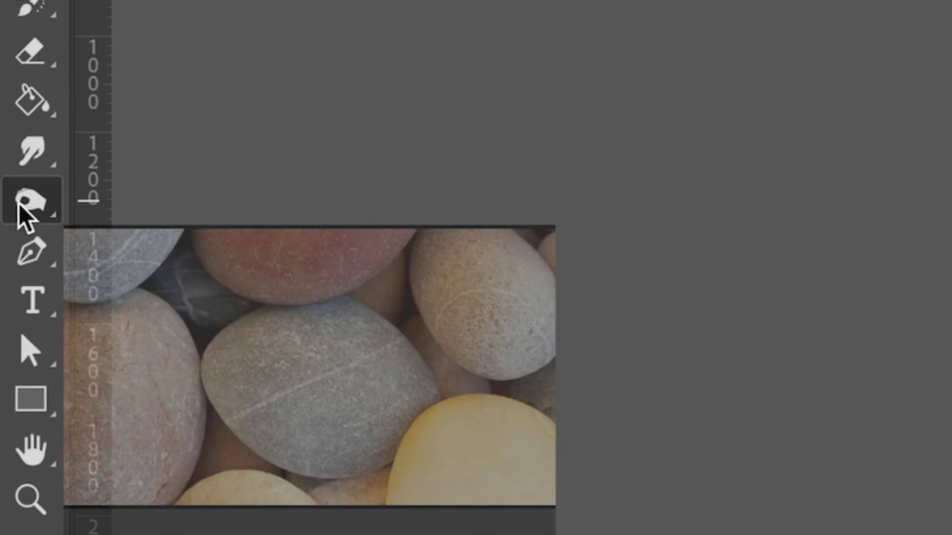
{"action": "right_click", "coordinate": [7, 182]}
{"action": "left_click", "coordinate": [165, 199]}
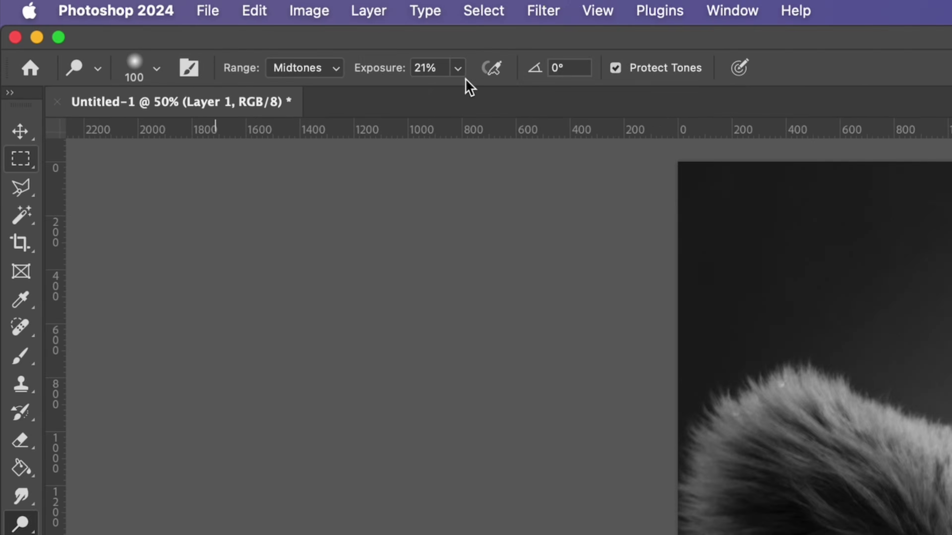
{"action": "left_click", "coordinate": [157, 24]}
{"action": "left_click_drag", "start_coordinate": [156, 32], "coordinate": [160, 33]}
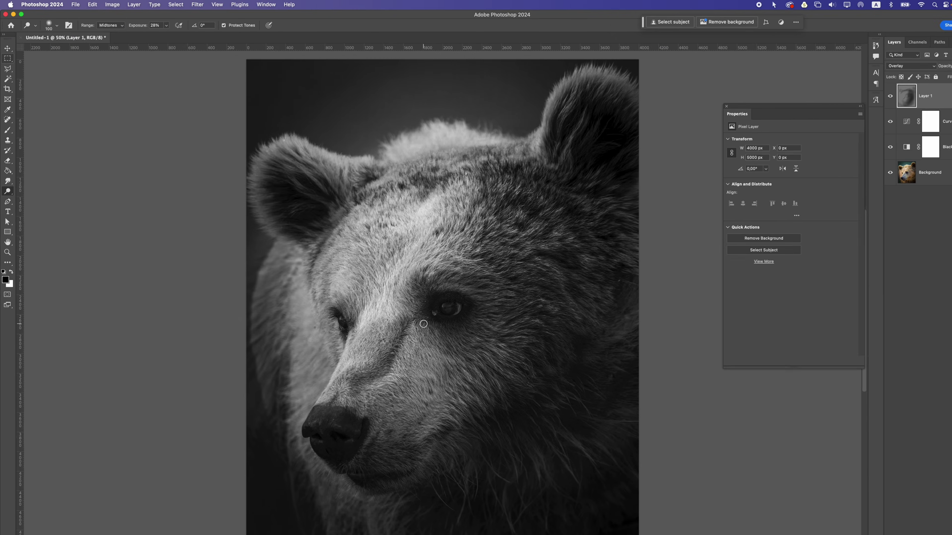
{"action": "left_click", "coordinate": [446, 280]}
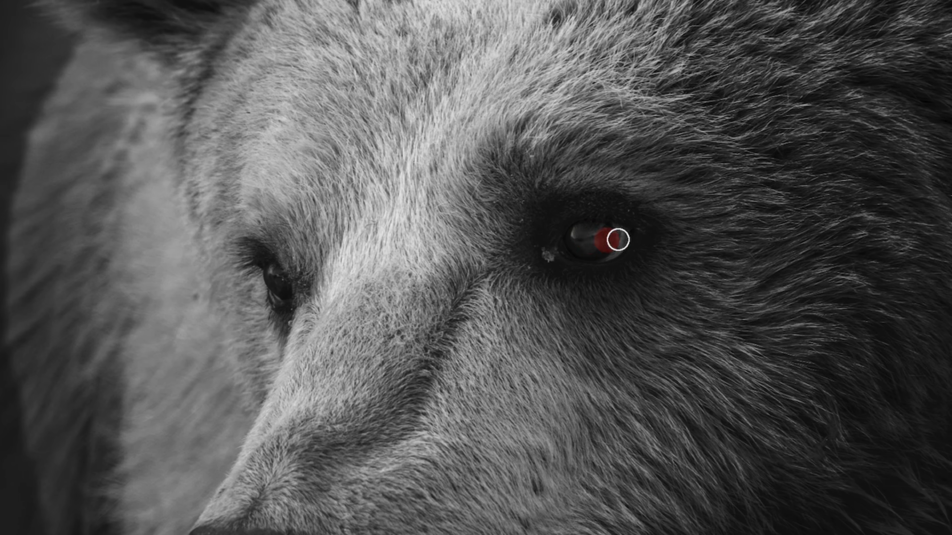
{"action": "mouse_move", "coordinate": [618, 240]}
{"action": "left_mouse_down"}
{"action": "mouse_move", "coordinate": [604, 236]}
{"action": "mouse_move", "coordinate": [624, 236]}
{"action": "left_mouse_up"}
{"action": "left_click", "coordinate": [630, 230]}
{"action": "mouse_move", "coordinate": [276, 273]}
{"action": "left_mouse_down"}
{"action": "mouse_move", "coordinate": [263, 270]}
{"action": "mouse_move", "coordinate": [327, 278]}
{"action": "left_mouse_up"}
{"action": "left_click", "coordinate": [590, 242]}
{"action": "left_click_drag", "start_coordinate": [590, 242], "coordinate": [612, 234]}
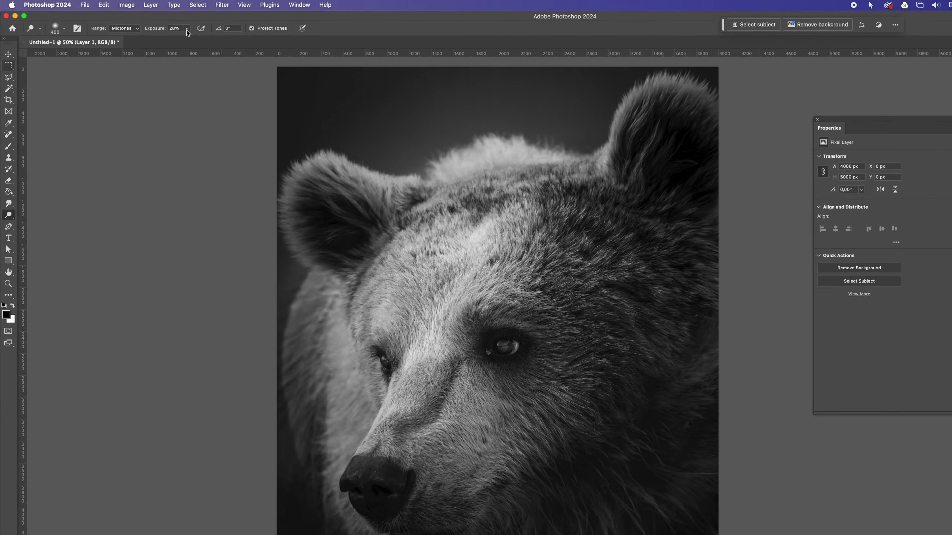
Lower the Dodge exposure to 16% and lighten the fur on the bear's ears and forehead
{"action": "left_click", "coordinate": [186, 28]}
{"action": "left_click_drag", "start_coordinate": [174, 38], "coordinate": [171, 39]}
{"action": "left_click", "coordinate": [200, 18]}
{"action": "key", "text": "bracketright"}
{"action": "key", "text": "bracketright"}
{"action": "key", "text": "bracketright"}
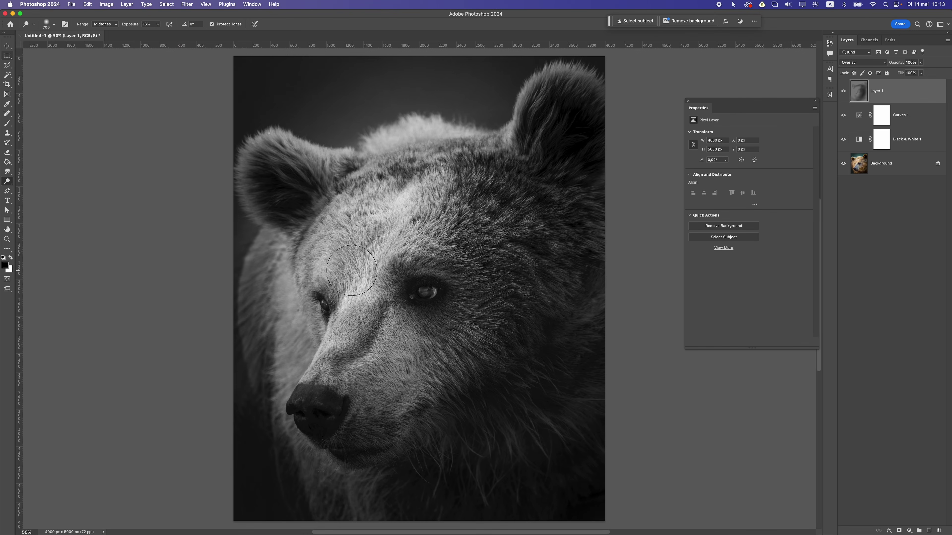
{"action": "mouse_move", "coordinate": [258, 146]}
{"action": "left_mouse_down"}
{"action": "mouse_move", "coordinate": [245, 152]}
{"action": "mouse_move", "coordinate": [251, 161]}
{"action": "left_mouse_up"}
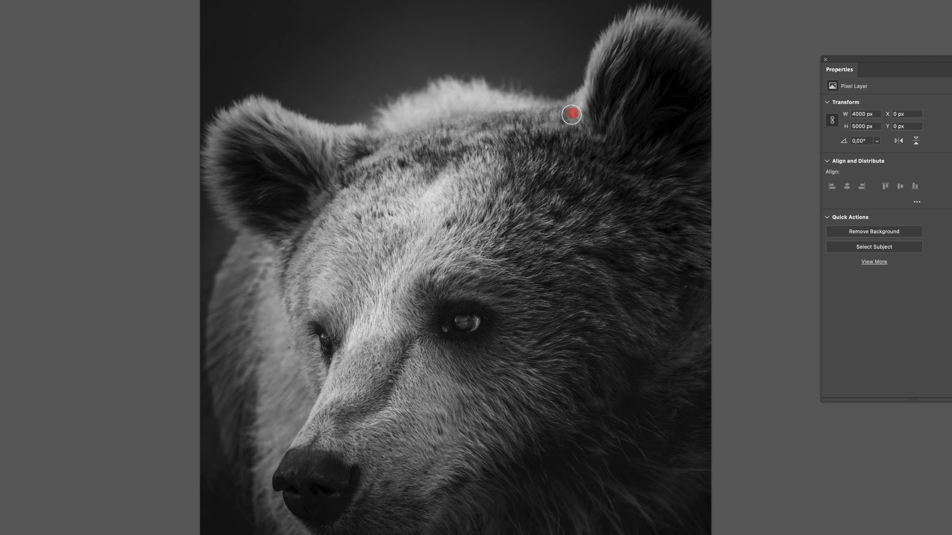
{"action": "mouse_move", "coordinate": [346, 169]}
{"action": "left_mouse_down"}
{"action": "mouse_move", "coordinate": [318, 217]}
{"action": "mouse_move", "coordinate": [395, 209]}
{"action": "mouse_move", "coordinate": [375, 259]}
{"action": "left_mouse_up"}
Dodge the nose, muzzle, neck fur and outer edge of the face with a smaller brush, and compare the image without the gray layer
{"action": "left_click", "coordinate": [306, 445]}
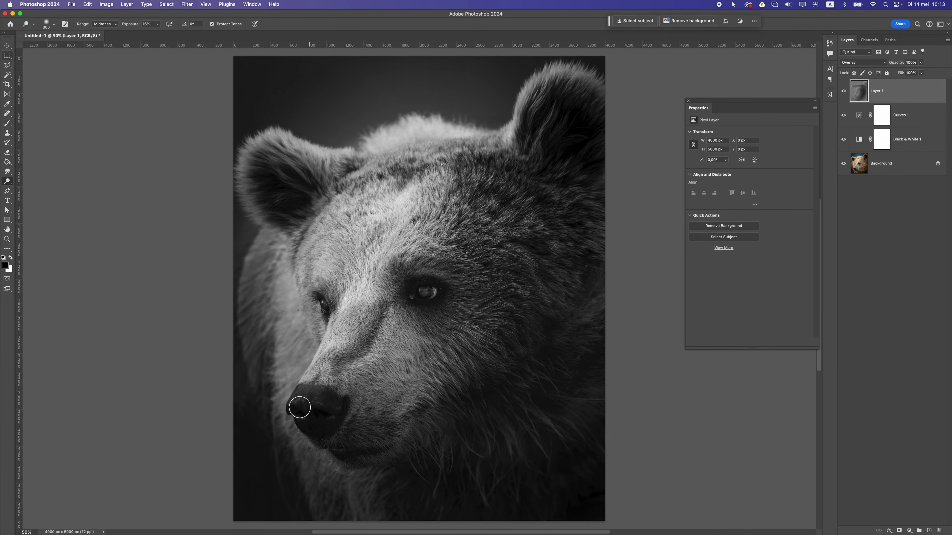
{"action": "left_click", "coordinate": [290, 473]}
{"action": "mouse_move", "coordinate": [277, 371]}
{"action": "left_mouse_down"}
{"action": "mouse_move", "coordinate": [321, 408]}
{"action": "mouse_move", "coordinate": [352, 387]}
{"action": "mouse_move", "coordinate": [334, 431]}
{"action": "mouse_move", "coordinate": [357, 375]}
{"action": "mouse_move", "coordinate": [313, 441]}
{"action": "mouse_move", "coordinate": [432, 425]}
{"action": "mouse_move", "coordinate": [358, 448]}
{"action": "mouse_move", "coordinate": [416, 415]}
{"action": "mouse_move", "coordinate": [368, 440]}
{"action": "mouse_move", "coordinate": [396, 438]}
{"action": "mouse_move", "coordinate": [454, 379]}
{"action": "left_mouse_up"}
{"action": "left_click", "coordinate": [396, 434]}
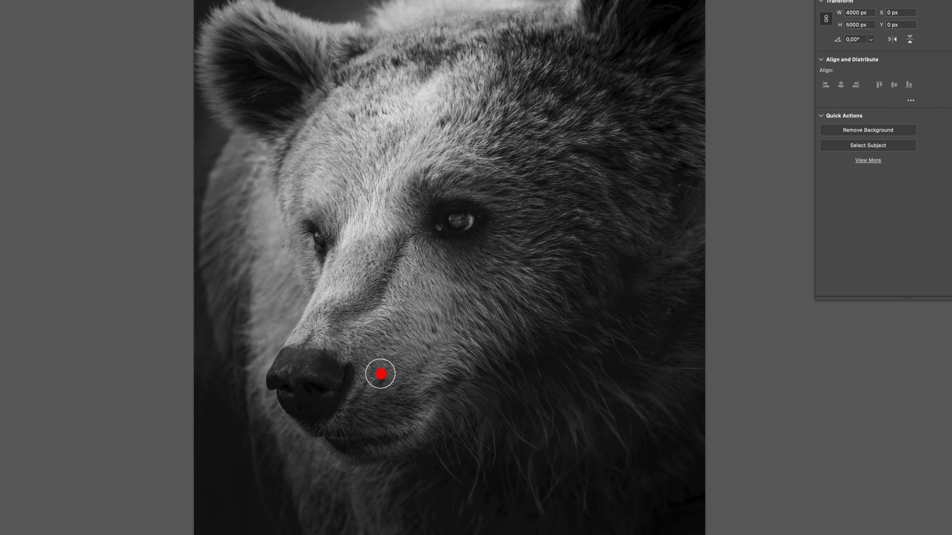
{"action": "mouse_move", "coordinate": [244, 134]}
{"action": "left_mouse_down"}
{"action": "mouse_move", "coordinate": [245, 265]}
{"action": "mouse_move", "coordinate": [324, 499]}
{"action": "left_mouse_up"}
{"action": "mouse_move", "coordinate": [558, 433]}
{"action": "left_mouse_down"}
{"action": "mouse_move", "coordinate": [566, 467]}
{"action": "mouse_move", "coordinate": [615, 423]}
{"action": "mouse_move", "coordinate": [619, 400]}
{"action": "mouse_move", "coordinate": [545, 436]}
{"action": "mouse_move", "coordinate": [539, 407]}
{"action": "left_mouse_up"}
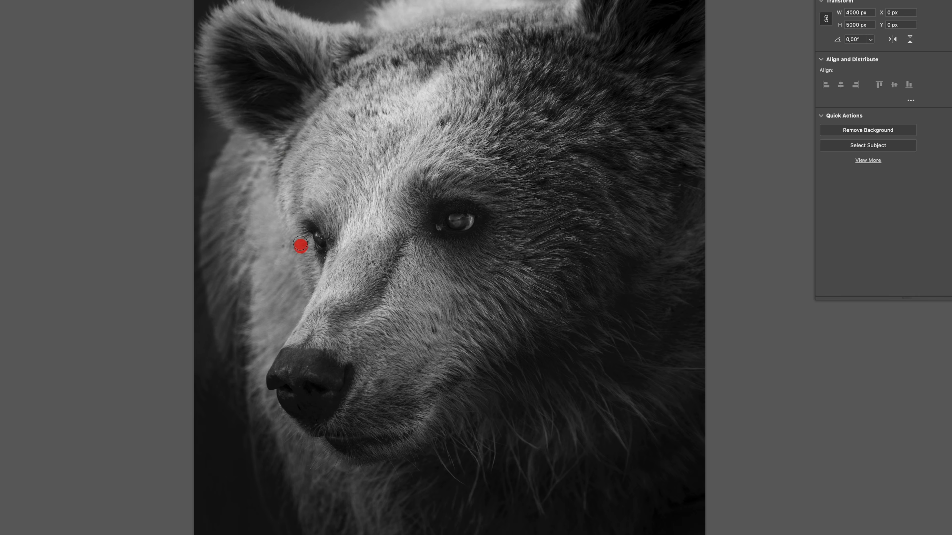
{"action": "mouse_move", "coordinate": [302, 265]}
{"action": "left_mouse_down"}
{"action": "mouse_move", "coordinate": [299, 234]}
{"action": "mouse_move", "coordinate": [328, 108]}
{"action": "mouse_move", "coordinate": [210, 30]}
{"action": "mouse_move", "coordinate": [203, 62]}
{"action": "left_mouse_up"}
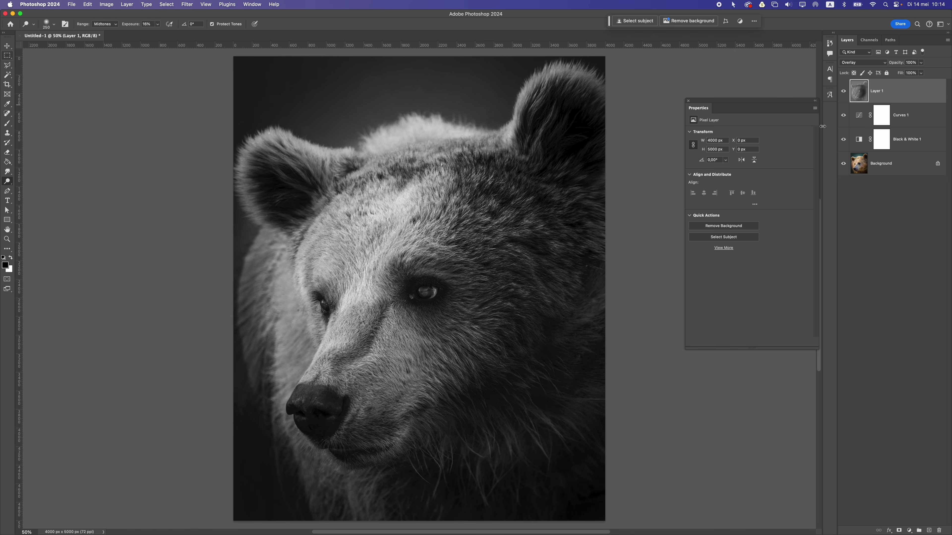
{"action": "left_click", "coordinate": [844, 93]}
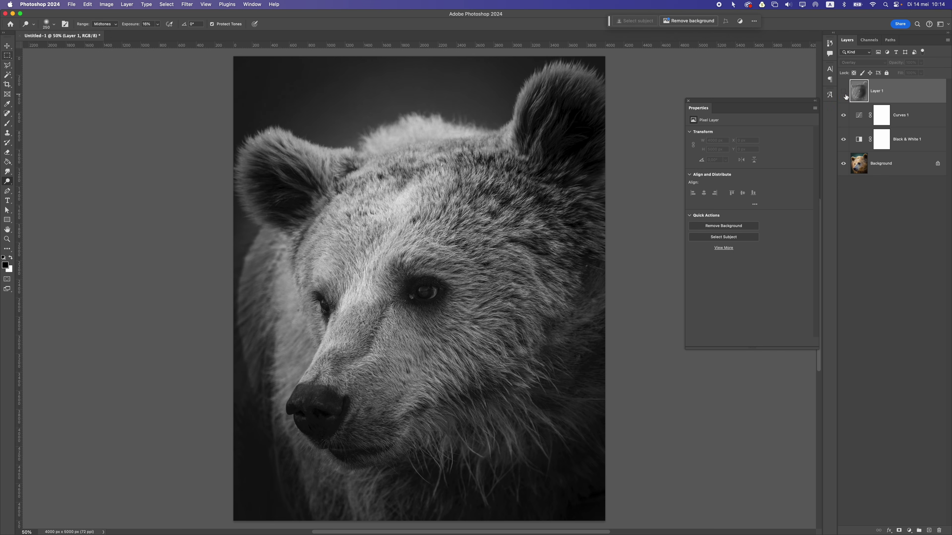
{"action": "left_click", "coordinate": [844, 92]}
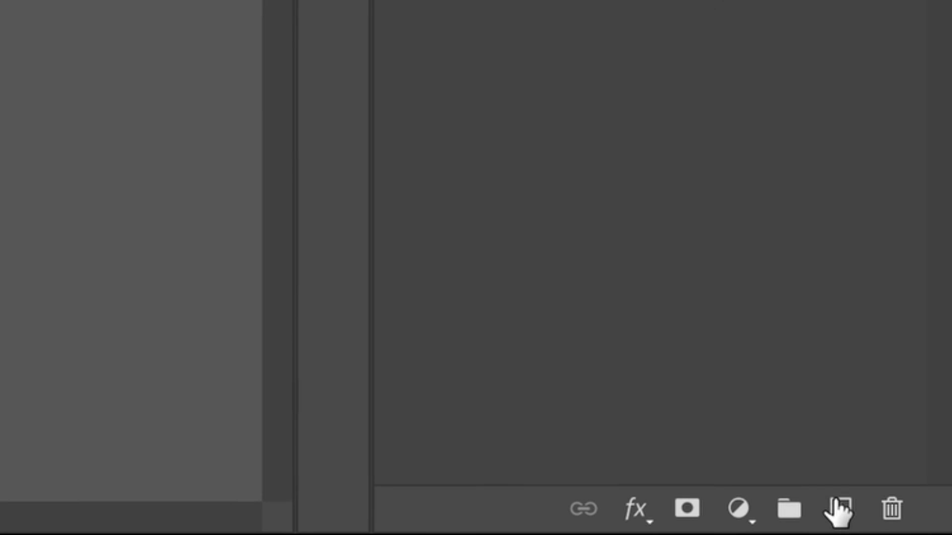
Add a new layer on top and stamp a merged copy of all visible layers into it
{"action": "left_click", "coordinate": [929, 530]}
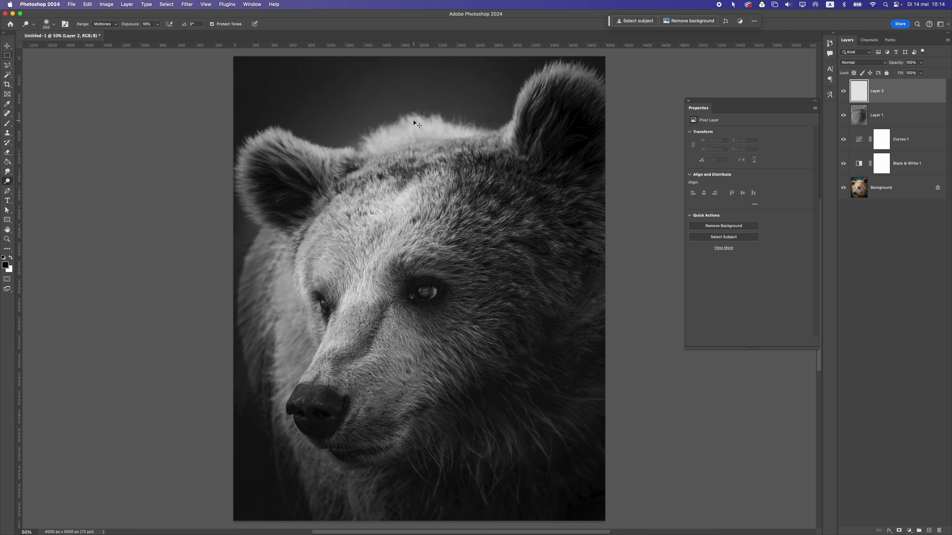
{"action": "key", "text": "super+alt+shift+e"}
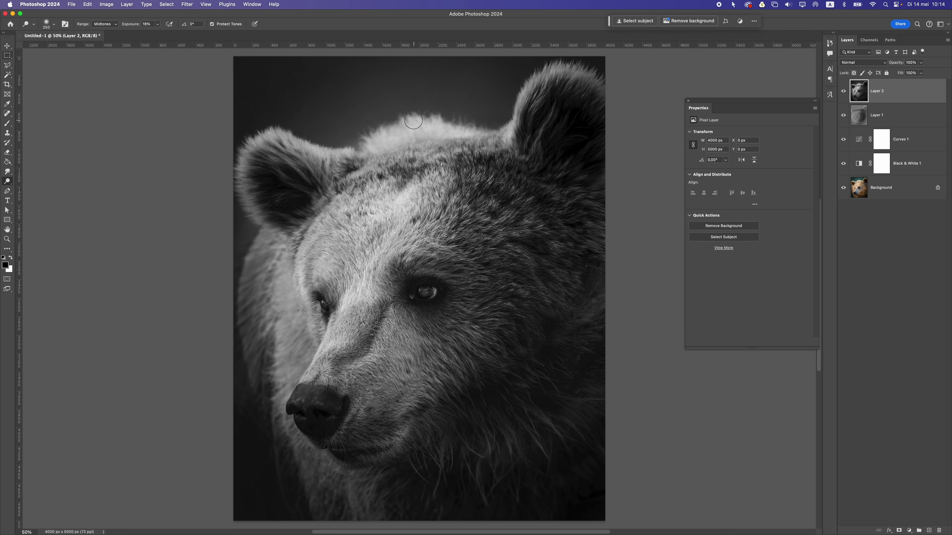
{"action": "left_click", "coordinate": [7, 47]}
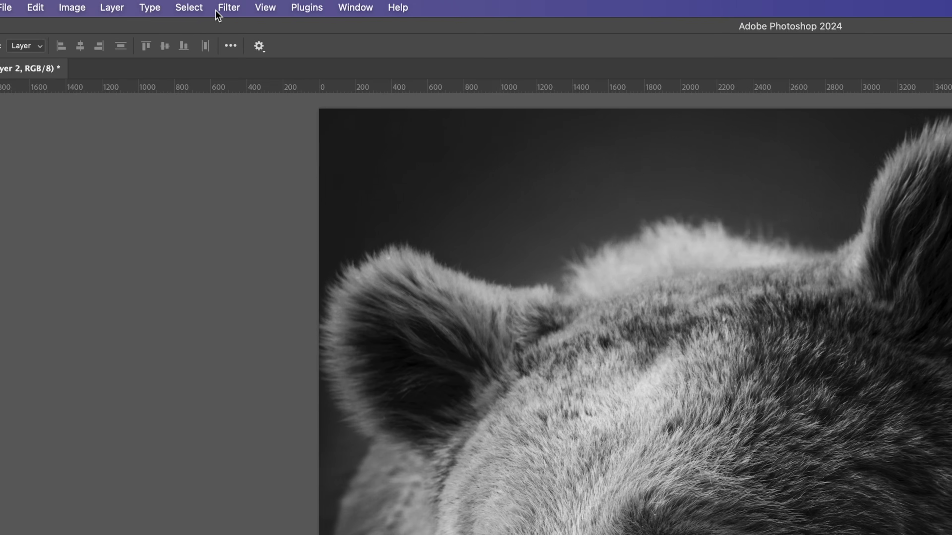
Apply a Gaussian Blur with a radius of 50.1 pixels to the merged layer
{"action": "left_click", "coordinate": [181, 5]}
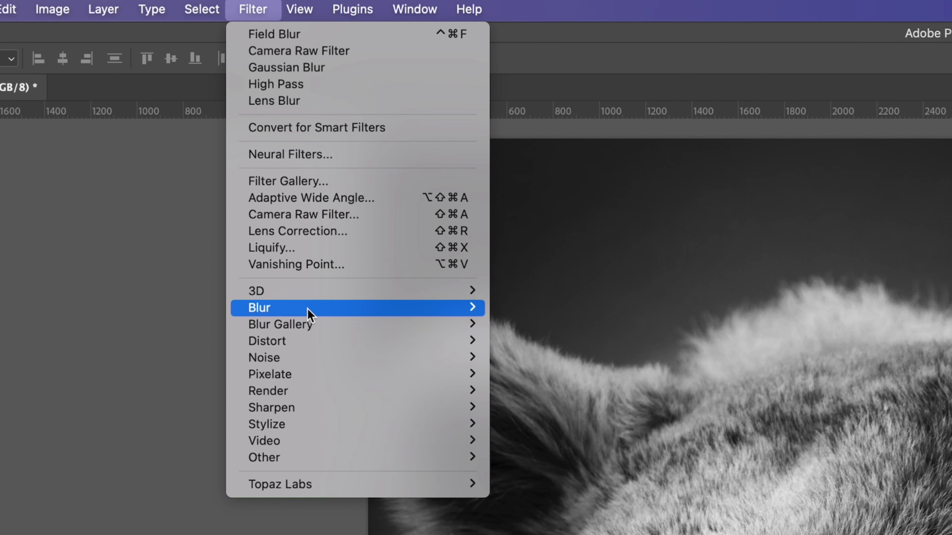
{"action": "mouse_move", "coordinate": [394, 313]}
{"action": "left_click", "coordinate": [556, 373]}
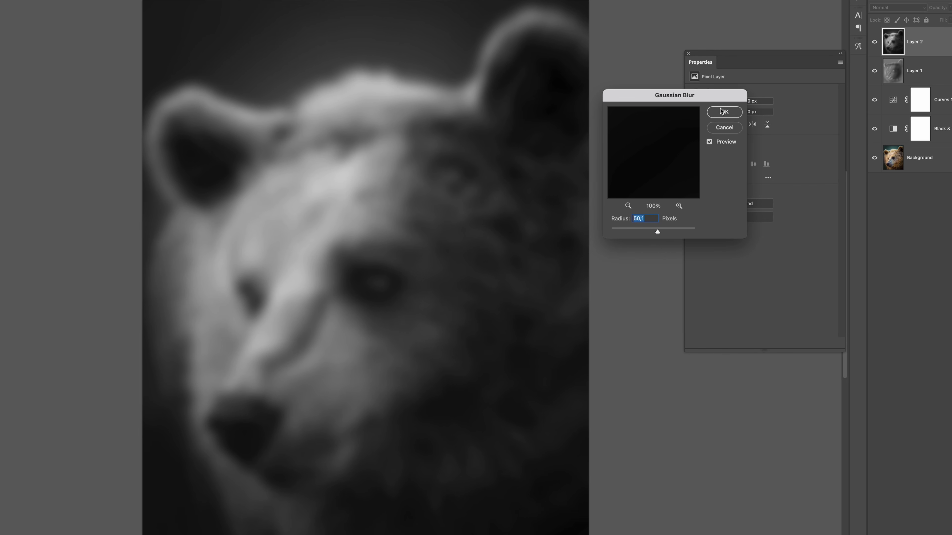
{"action": "left_click", "coordinate": [721, 111]}
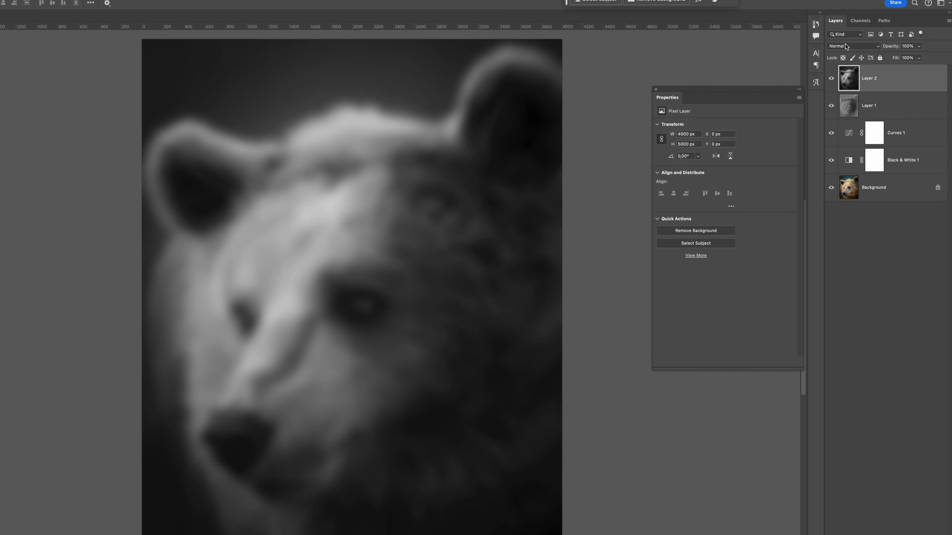
Set the blurred merged layer's blend mode to Soft Light and reduce its opacity
{"action": "left_click", "coordinate": [845, 48]}
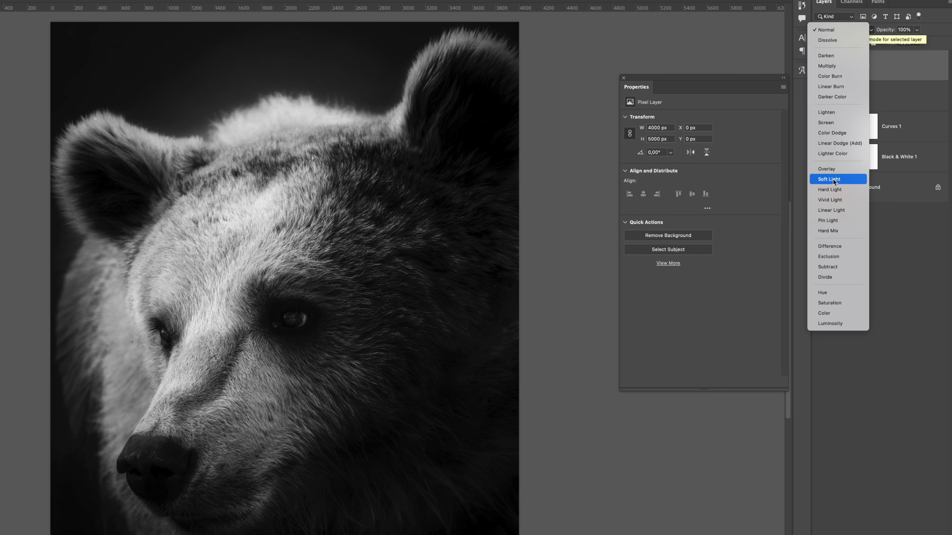
{"action": "left_click", "coordinate": [834, 179]}
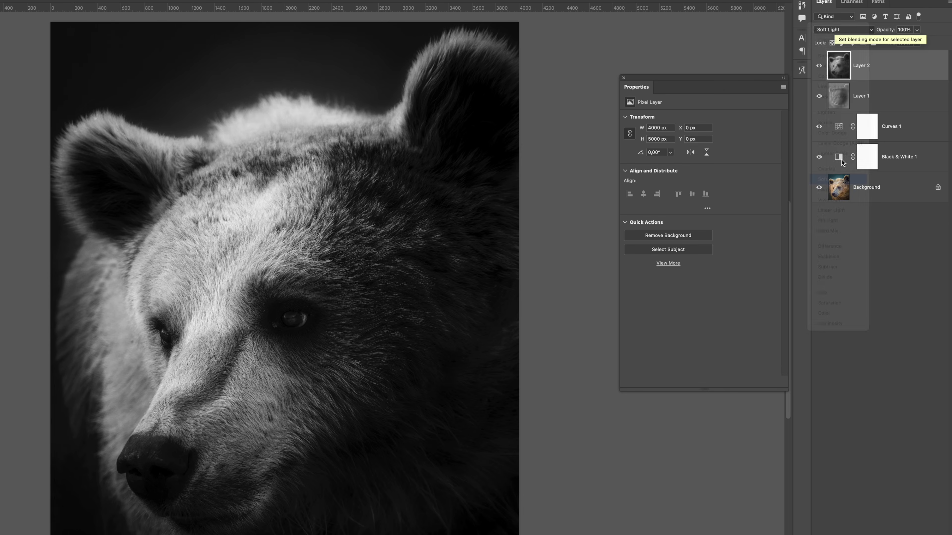
{"action": "left_click", "coordinate": [917, 30]}
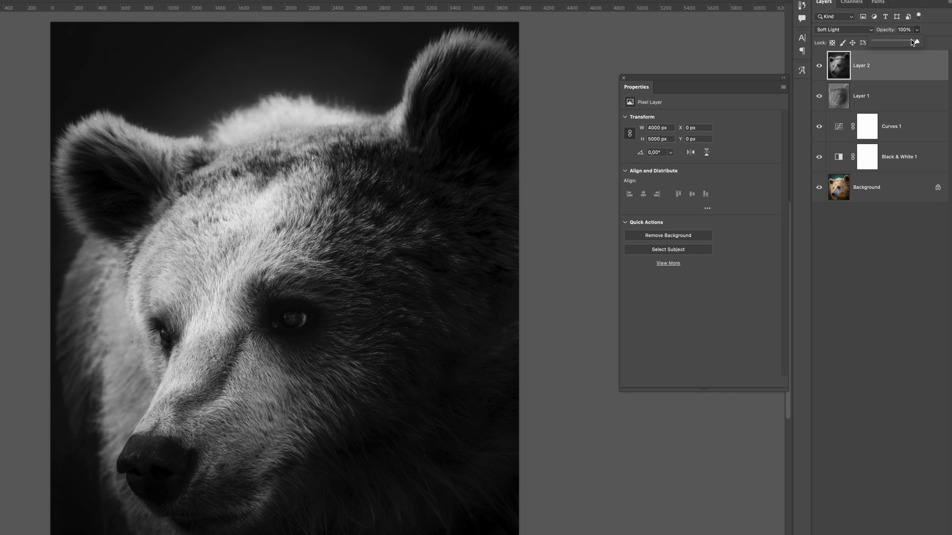
{"action": "left_click_drag", "start_coordinate": [895, 42], "coordinate": [896, 44]}
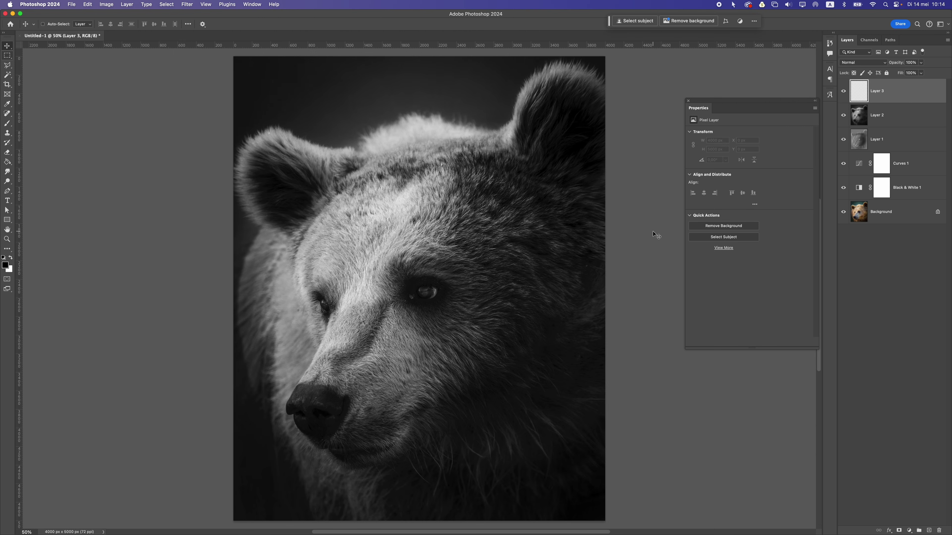
Stamp all visible layers into the new empty top layer and convert it to a Smart Object
{"action": "key", "text": "super+alt+shift+e"}
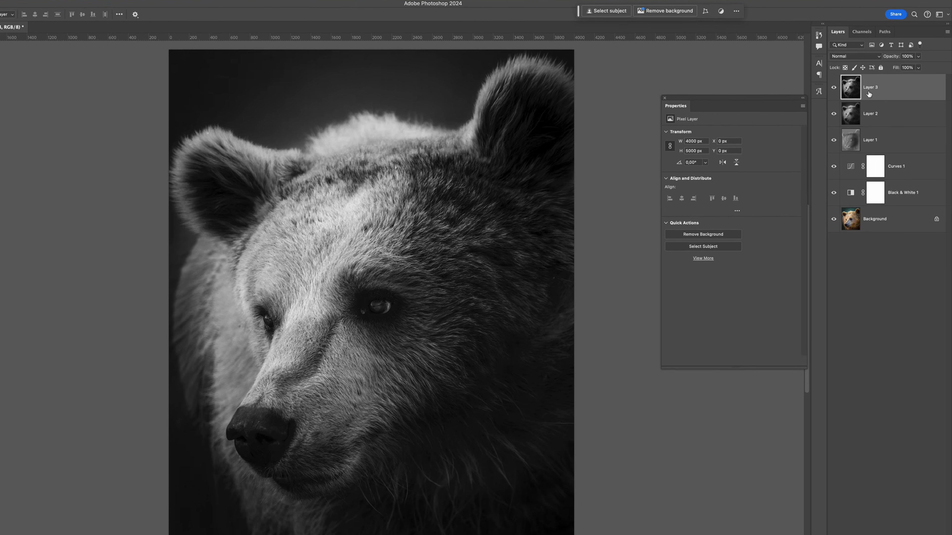
{"action": "right_click", "coordinate": [873, 96]}
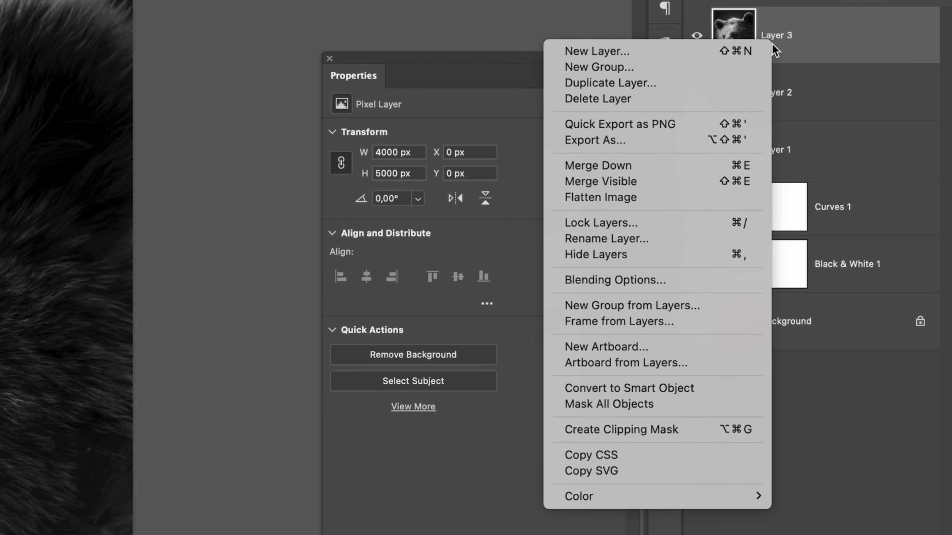
{"action": "left_click", "coordinate": [628, 398]}
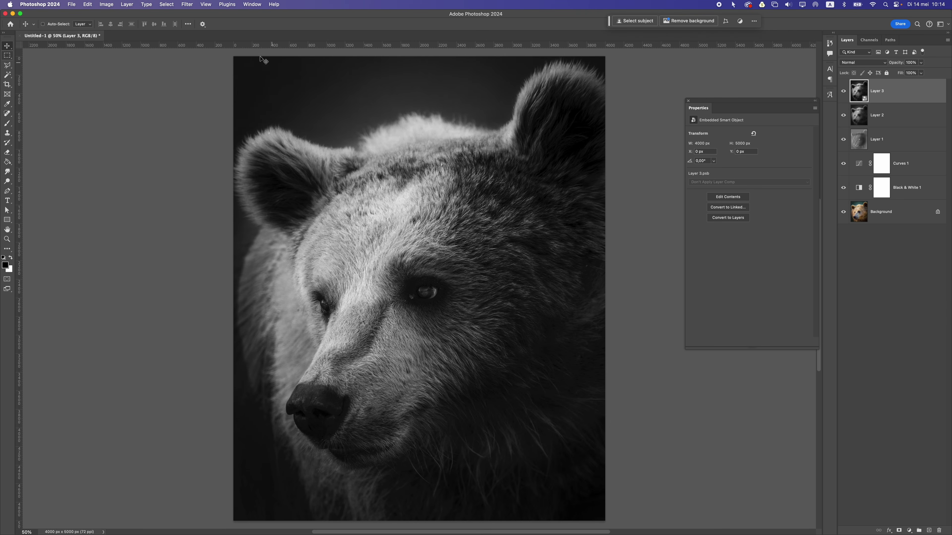
Open the Camera Raw Filter on the Smart Object and set Contrast to -35, Highlights to -12, Whites to +25 and Blacks to +3
{"action": "left_click", "coordinate": [187, 4]}
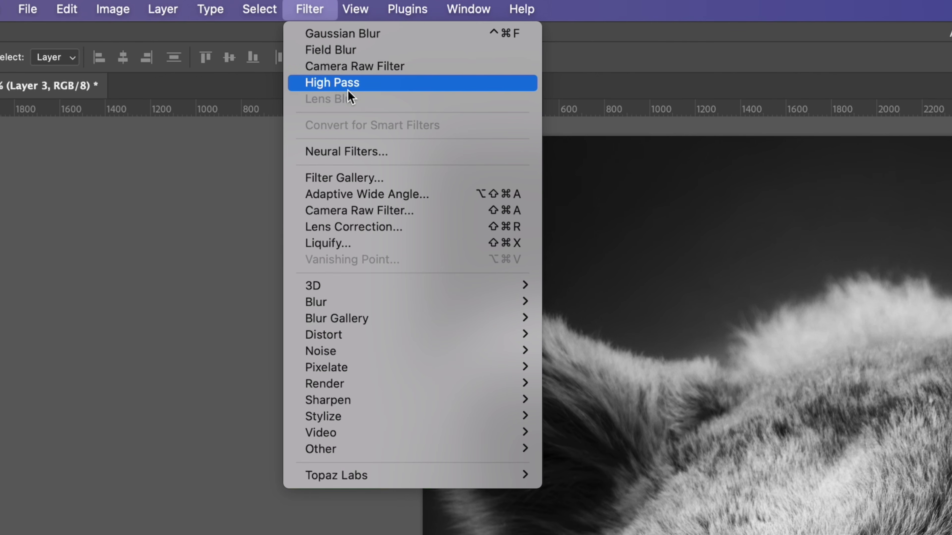
{"action": "left_click", "coordinate": [434, 213]}
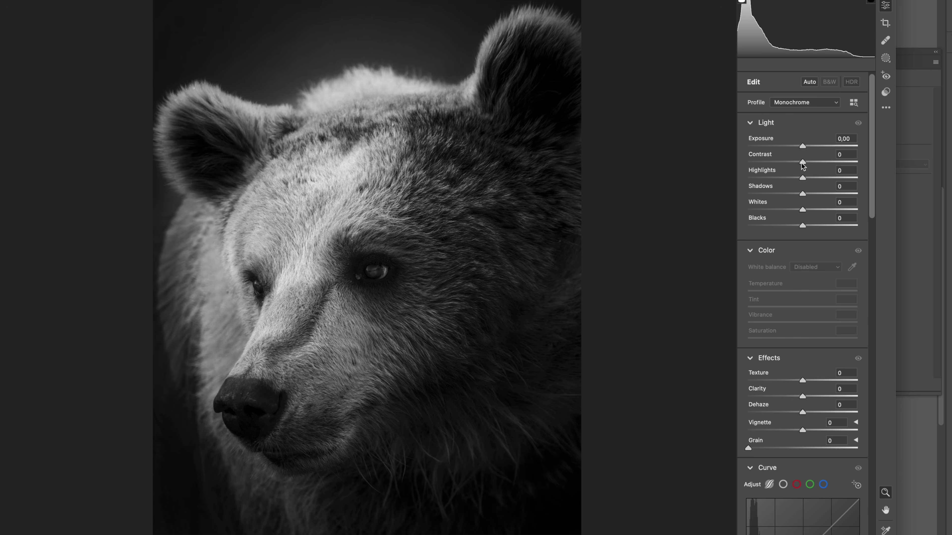
{"action": "mouse_move", "coordinate": [800, 166]}
{"action": "left_mouse_down"}
{"action": "mouse_move", "coordinate": [781, 164]}
{"action": "mouse_move", "coordinate": [795, 177]}
{"action": "left_mouse_up"}
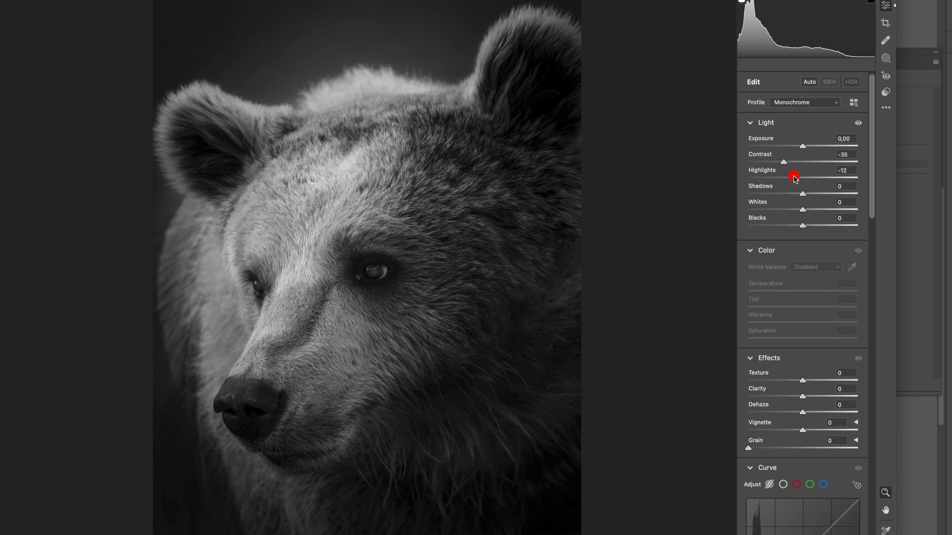
{"action": "left_click_drag", "start_coordinate": [803, 210], "coordinate": [806, 229]}
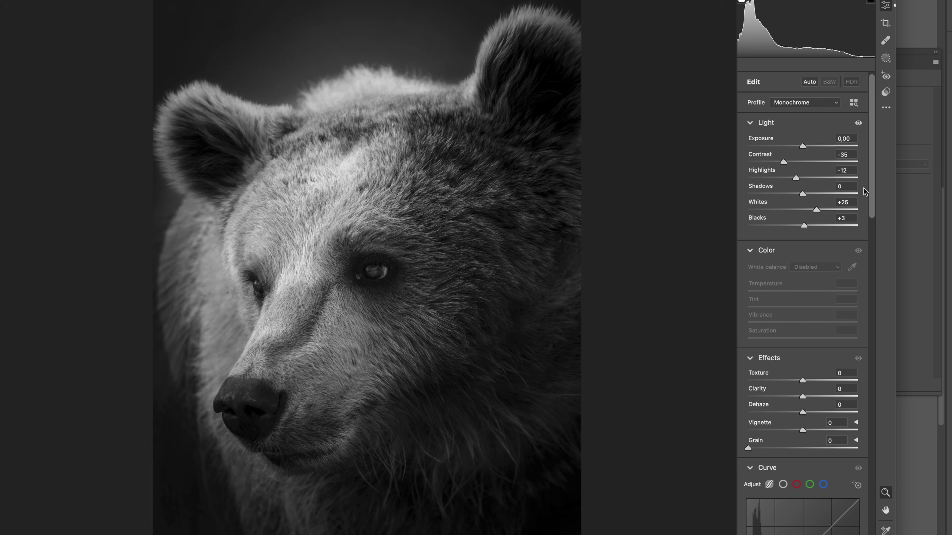
Raise Clarity to about +45 and fine-tune Dehaze and the tone curve regions
{"action": "left_click_drag", "start_coordinate": [871, 197], "coordinate": [870, 227]}
{"action": "left_click_drag", "start_coordinate": [804, 299], "coordinate": [823, 299]}
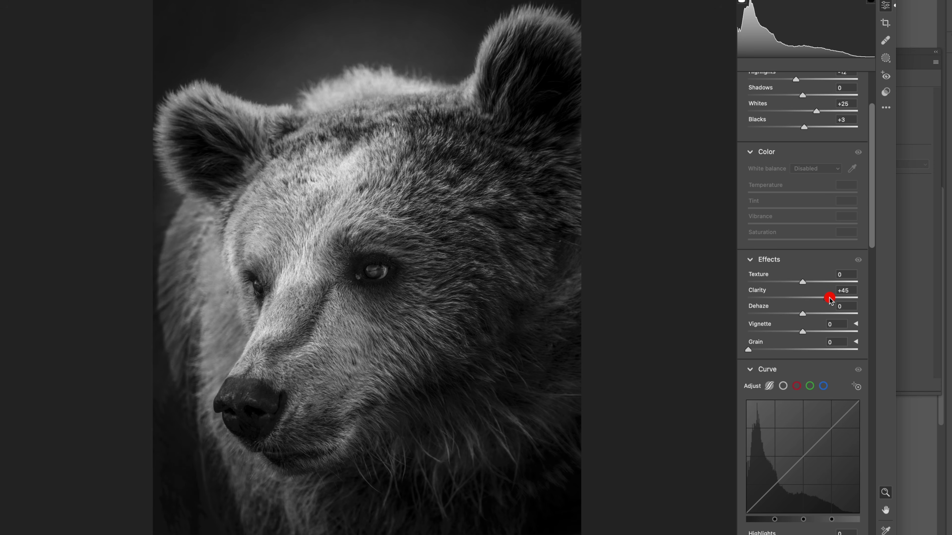
{"action": "left_click_drag", "start_coordinate": [829, 297], "coordinate": [796, 314]}
{"action": "left_click_drag", "start_coordinate": [872, 231], "coordinate": [854, 300]}
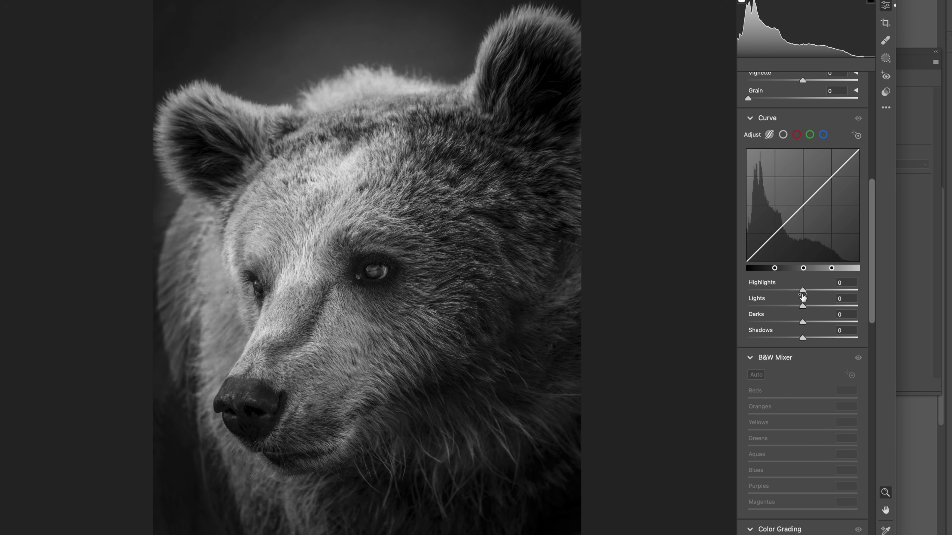
{"action": "mouse_move", "coordinate": [803, 304]}
{"action": "left_mouse_down"}
{"action": "mouse_move", "coordinate": [814, 306]}
{"action": "mouse_move", "coordinate": [808, 338]}
{"action": "left_mouse_up"}
Set Sharpening to 150 and Noise Reduction to 66 in the Detail settings
{"action": "left_click_drag", "start_coordinate": [872, 263], "coordinate": [863, 388]}
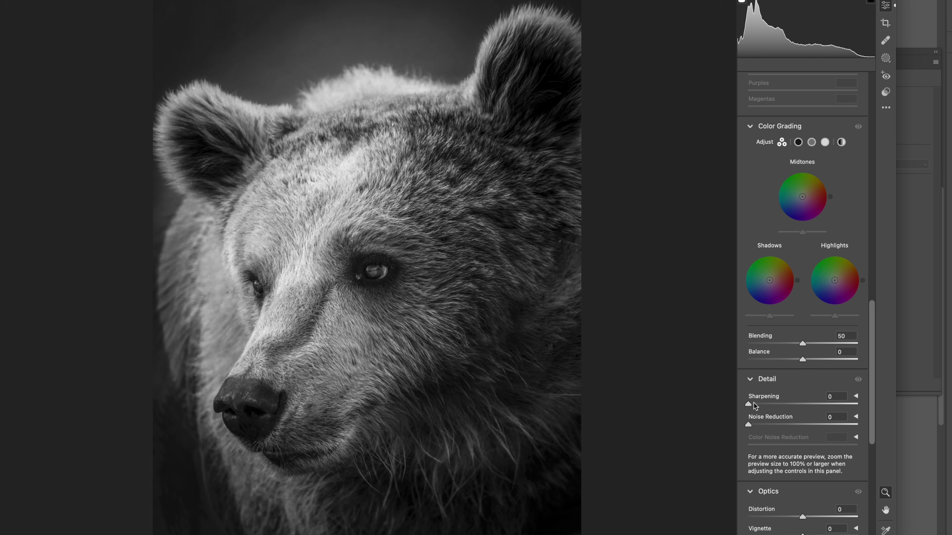
{"action": "left_click_drag", "start_coordinate": [755, 405], "coordinate": [867, 406]}
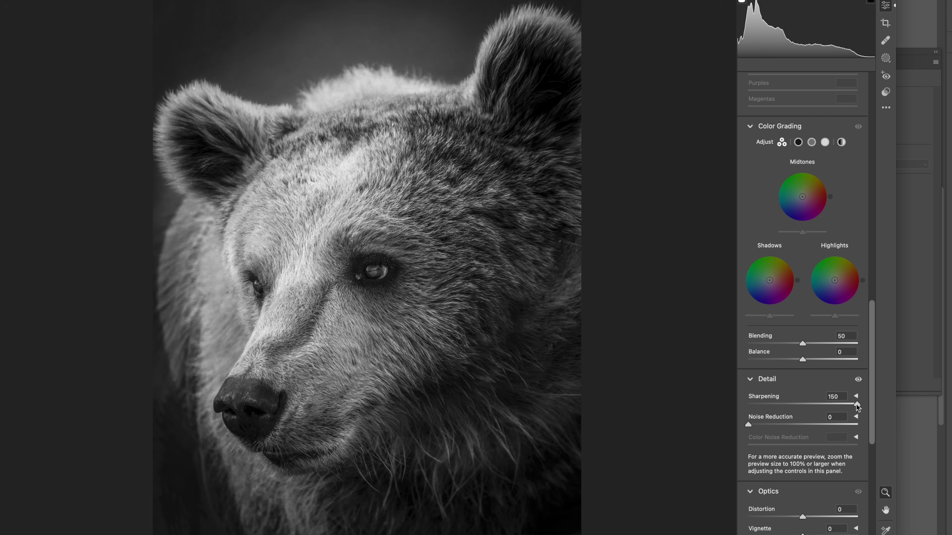
{"action": "left_click_drag", "start_coordinate": [757, 424], "coordinate": [804, 425]}
Set the Optics Vignette to -21 and apply the Camera Raw filter to the layer
{"action": "left_click_drag", "start_coordinate": [868, 361], "coordinate": [870, 438]}
{"action": "left_click_drag", "start_coordinate": [802, 280], "coordinate": [786, 280]}
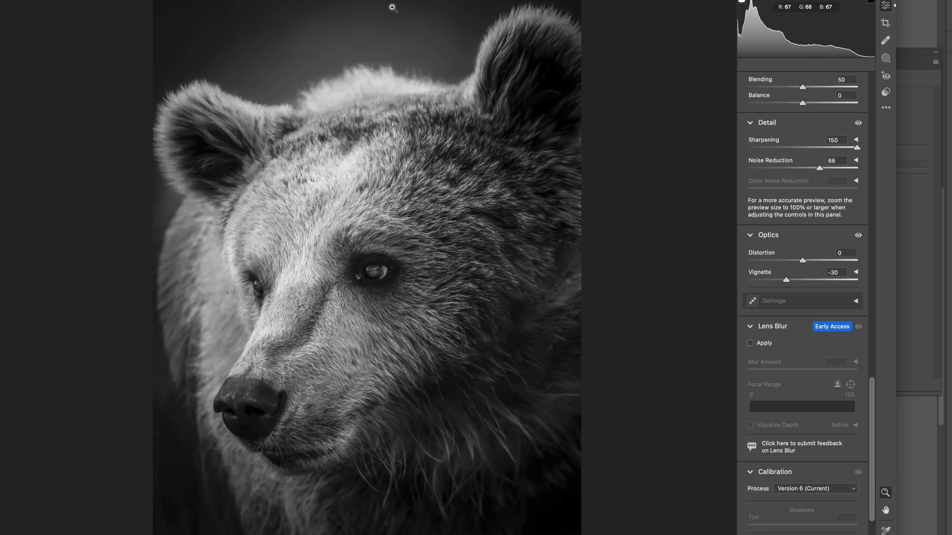
{"action": "left_click_drag", "start_coordinate": [786, 280], "coordinate": [791, 280]}
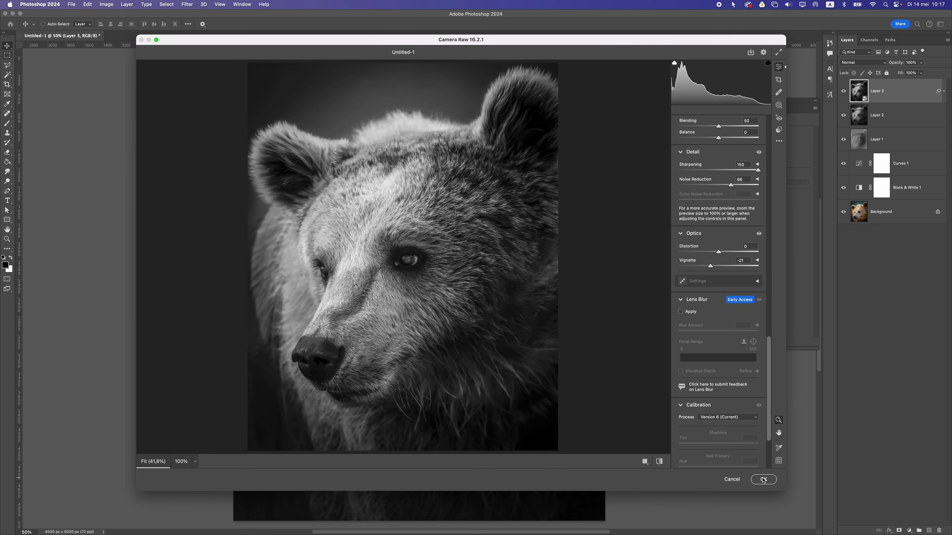
{"action": "left_click", "coordinate": [763, 480]}
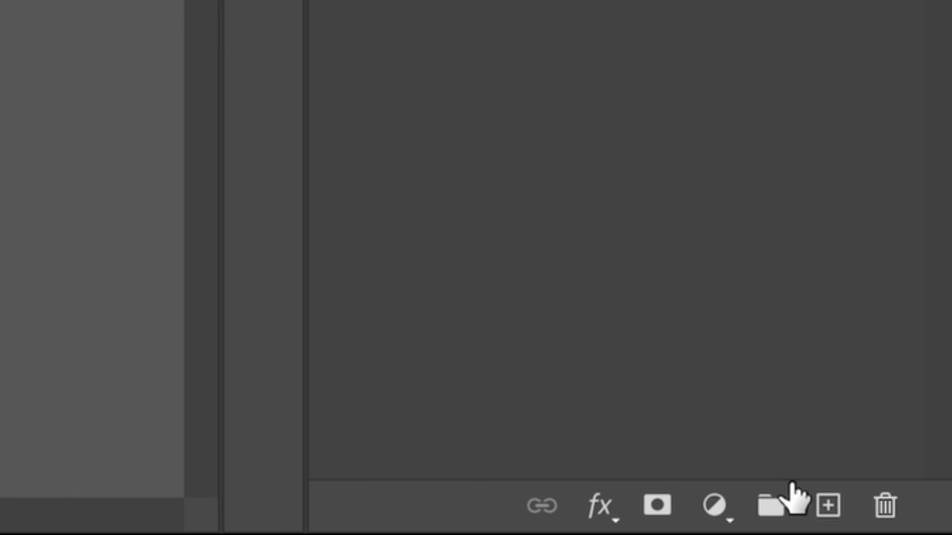
Add a new layer on top and choose the Brush Tool with a Soft Round tip, 1900 px, 0% hardness
{"action": "left_click", "coordinate": [903, 524]}
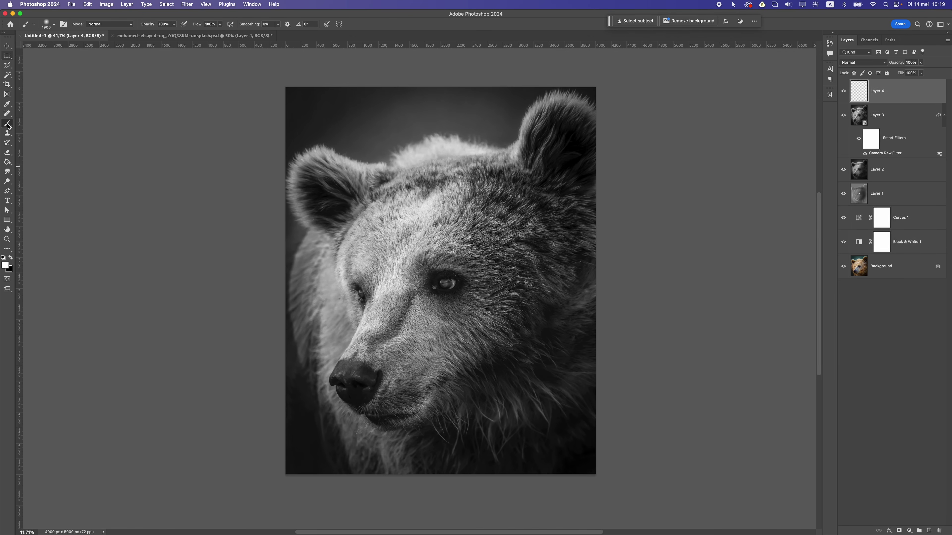
{"action": "right_click", "coordinate": [6, 139]}
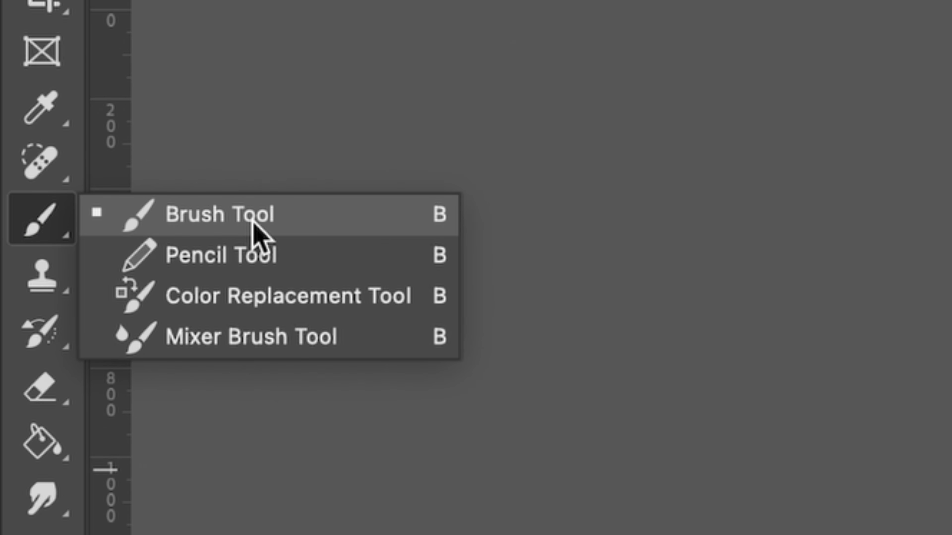
{"action": "left_click", "coordinate": [227, 217]}
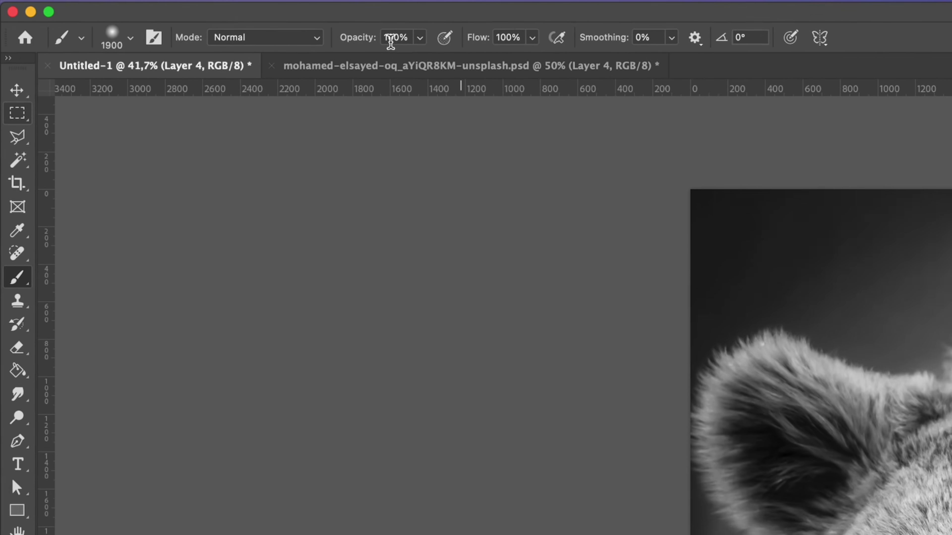
{"action": "left_click", "coordinate": [129, 39]}
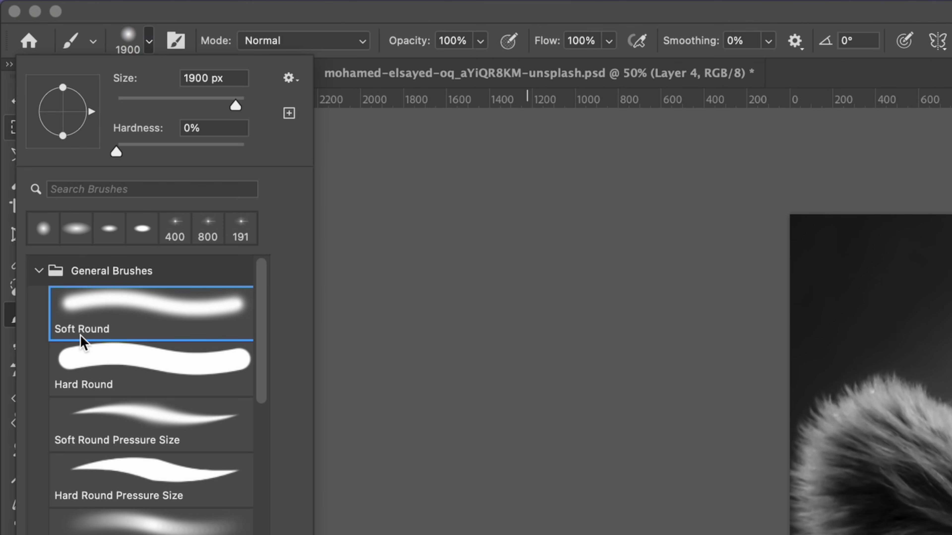
{"action": "left_click", "coordinate": [470, 17]}
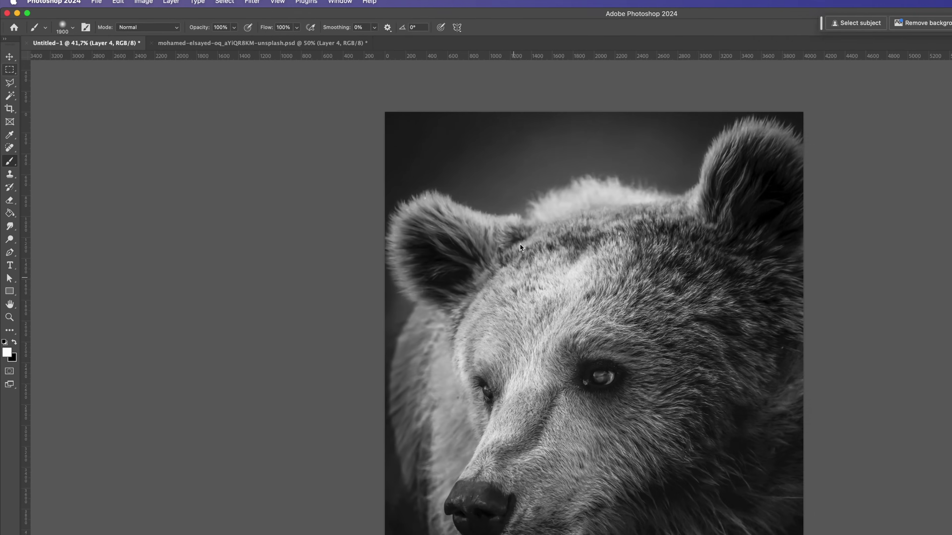
Undo a white test stroke over the background near the ear and set the brush flow to 19%
{"action": "left_click_drag", "start_coordinate": [480, 173], "coordinate": [475, 212]}
{"action": "key", "text": "super+z"}
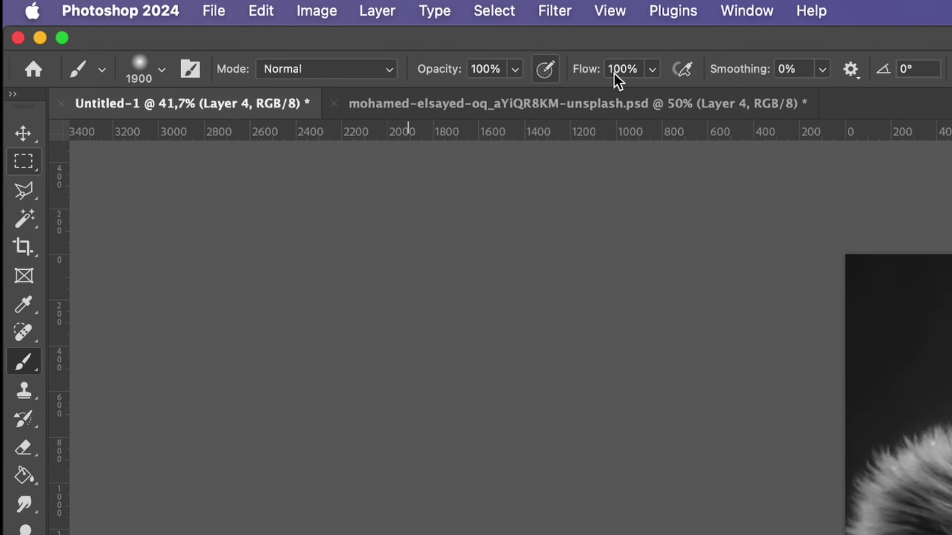
{"action": "left_click_drag", "start_coordinate": [220, 24], "coordinate": [209, 34]}
{"action": "left_click_drag", "start_coordinate": [664, 102], "coordinate": [618, 108]}
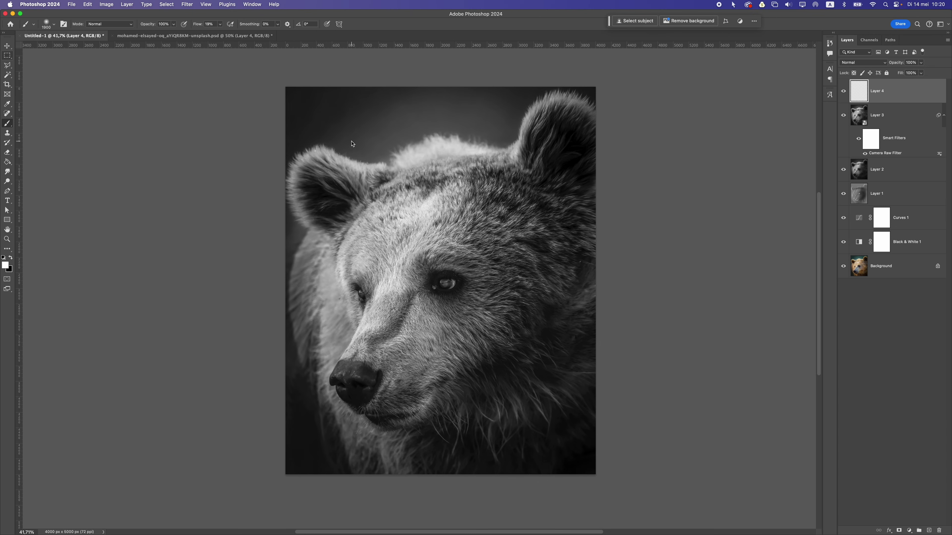
Paint soft white haze over the background behind the head, around the near ear and beside the muzzle
{"action": "mouse_move", "coordinate": [437, 141]}
{"action": "left_mouse_down"}
{"action": "mouse_move", "coordinate": [337, 176]}
{"action": "mouse_move", "coordinate": [299, 293]}
{"action": "left_mouse_up"}
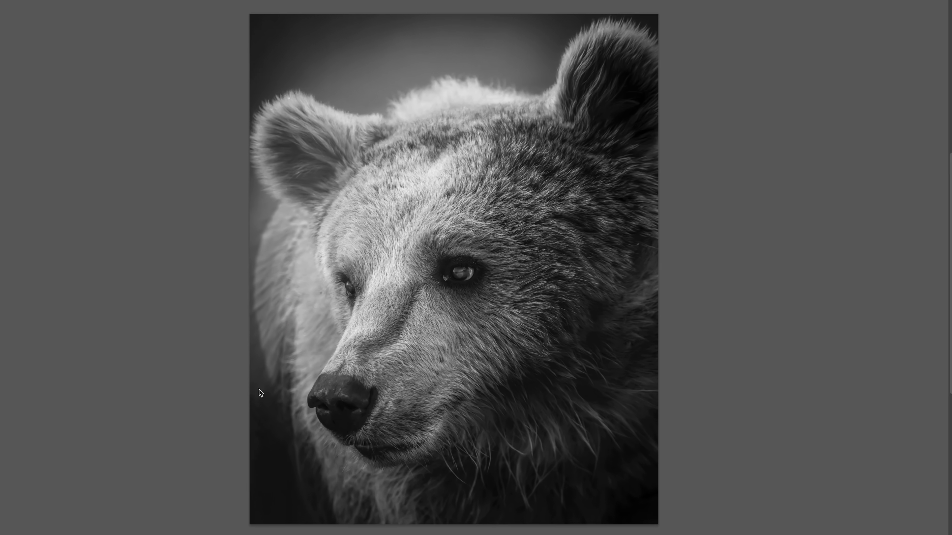
{"action": "left_click_drag", "start_coordinate": [258, 474], "coordinate": [280, 471]}
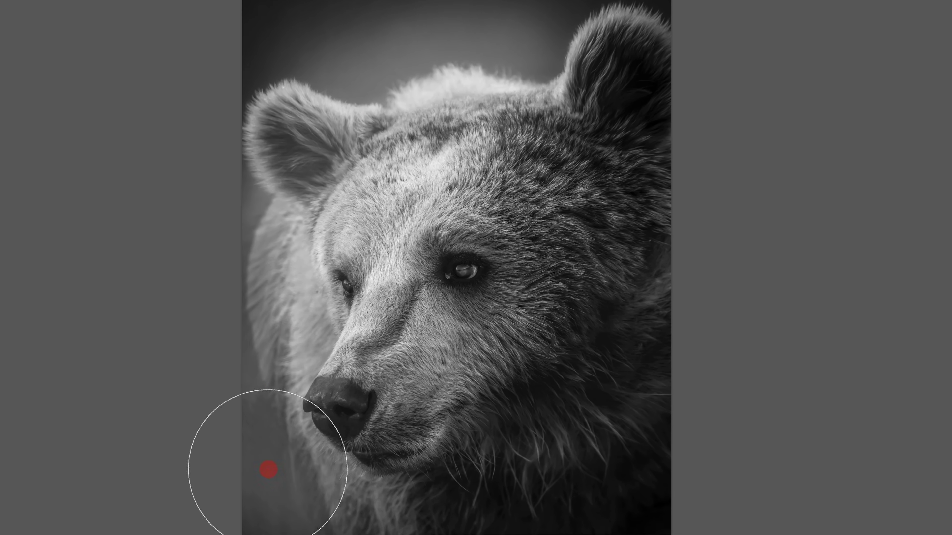
{"action": "left_click_drag", "start_coordinate": [249, 90], "coordinate": [339, 44]}
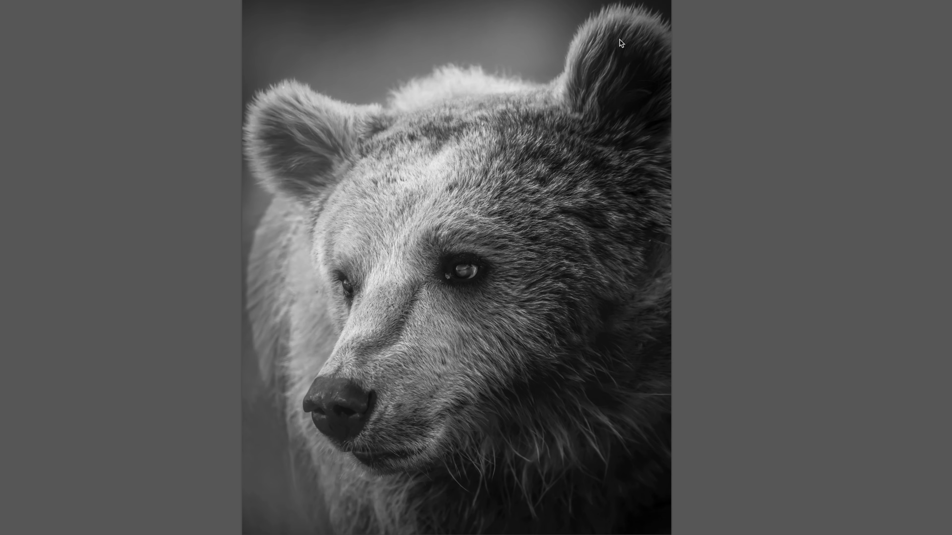
{"action": "left_click_drag", "start_coordinate": [267, 59], "coordinate": [371, 135]}
{"action": "left_click", "coordinate": [232, 200]}
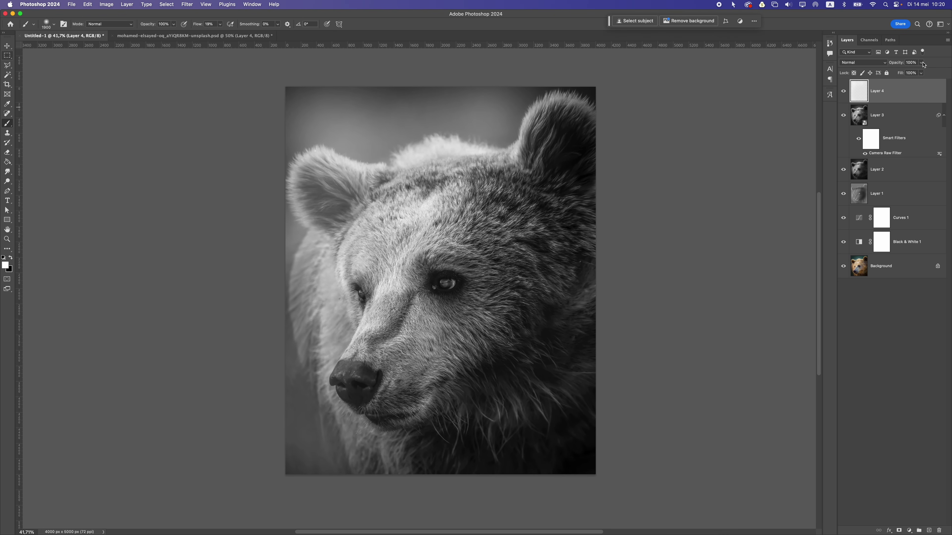
Lower the painted haze layer's opacity to 36% and check the whole image
{"action": "left_click_drag", "start_coordinate": [923, 65], "coordinate": [901, 75]}
{"action": "scroll", "coordinate": [418, 284], "scroll_direction": "down", "scroll_amount": 5}
{"action": "scroll", "coordinate": [418, 284], "scroll_direction": "up", "scroll_amount": 8}
{"action": "scroll", "coordinate": [417, 284], "scroll_direction": "down", "scroll_amount": 5}
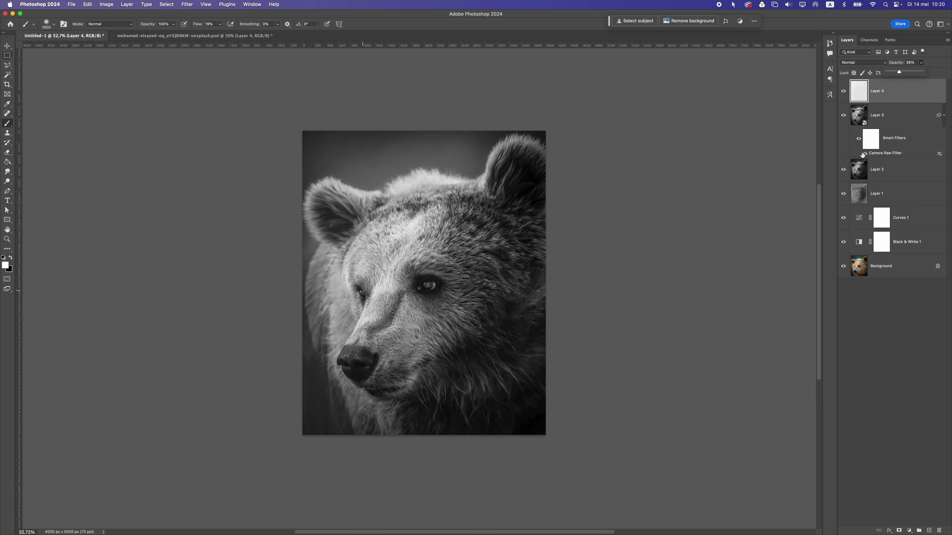
Set the painted haze layer's blend mode to Overlay and its opacity to 67%
{"action": "left_click", "coordinate": [860, 66]}
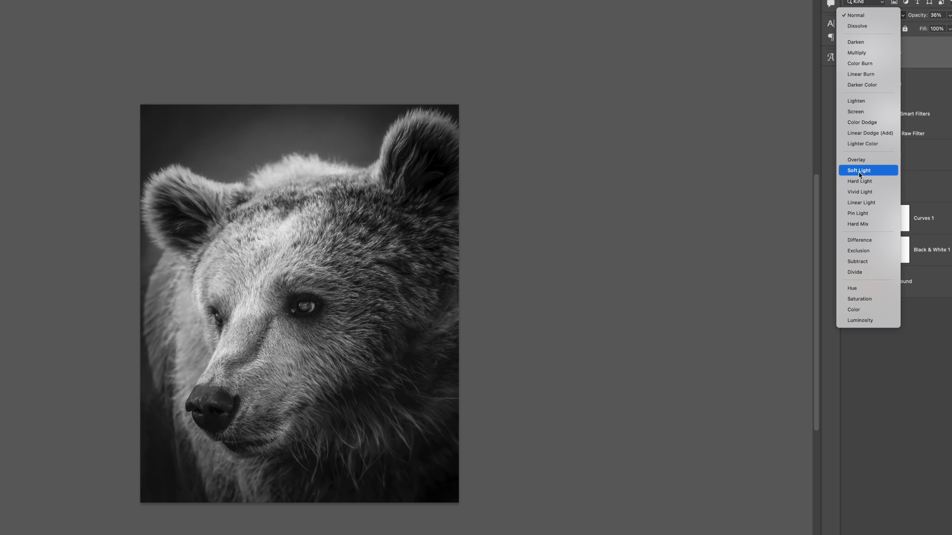
{"action": "left_click", "coordinate": [862, 159]}
{"action": "left_click", "coordinate": [848, 52]}
{"action": "left_click", "coordinate": [849, 52]}
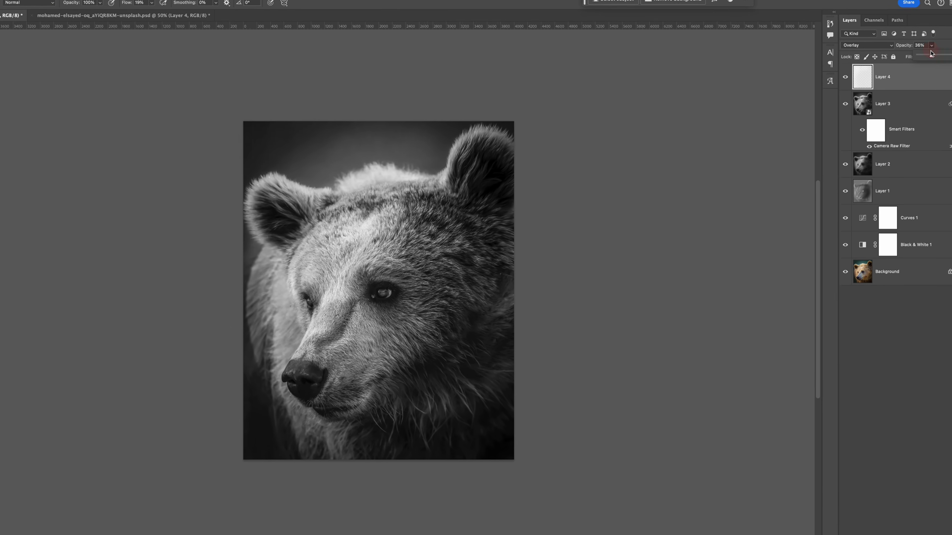
{"action": "left_click_drag", "start_coordinate": [949, 15], "coordinate": [951, 28]}
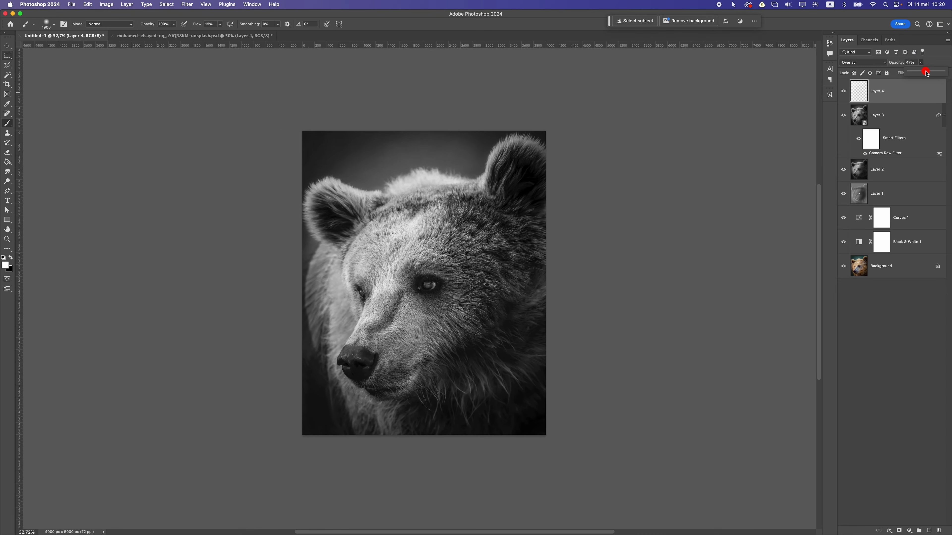
{"action": "left_click_drag", "start_coordinate": [930, 73], "coordinate": [936, 73]}
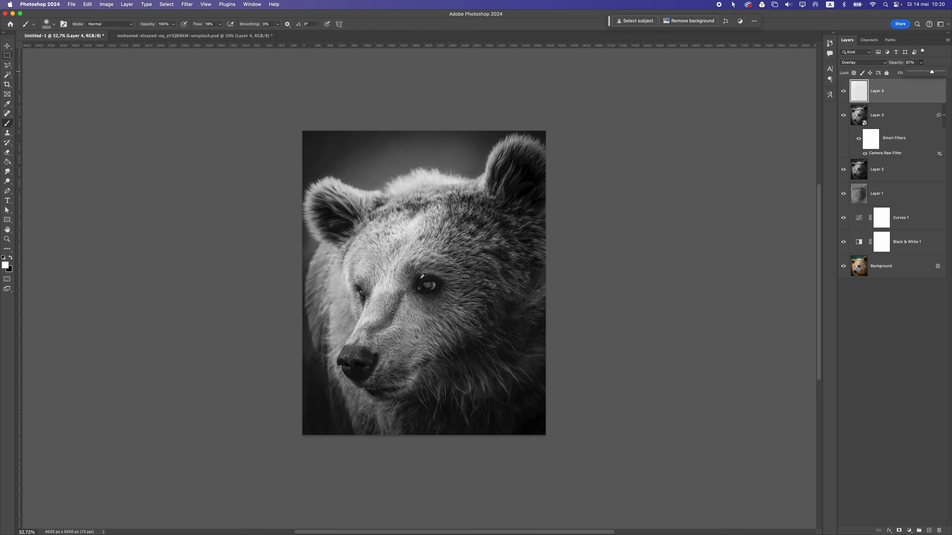
{"action": "scroll", "coordinate": [423, 276], "scroll_direction": "down", "scroll_amount": 5}
{"action": "scroll", "coordinate": [422, 276], "scroll_direction": "up", "scroll_amount": 6}
{"action": "scroll", "coordinate": [419, 278], "scroll_direction": "up", "scroll_amount": 2}
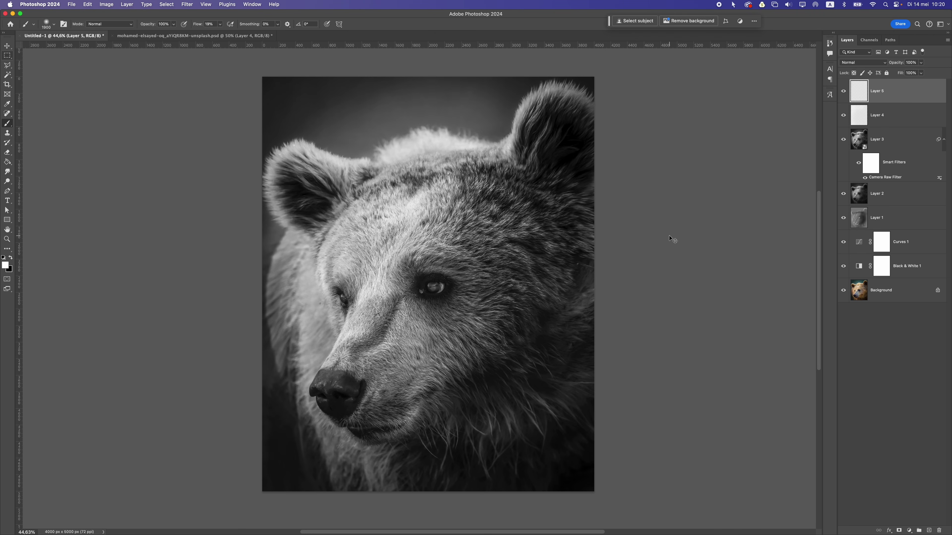
Stamp the visible image into the empty Layer 5 and apply a Lens Blur with a radius of 100
{"action": "key", "text": "super+alt+shift+e"}
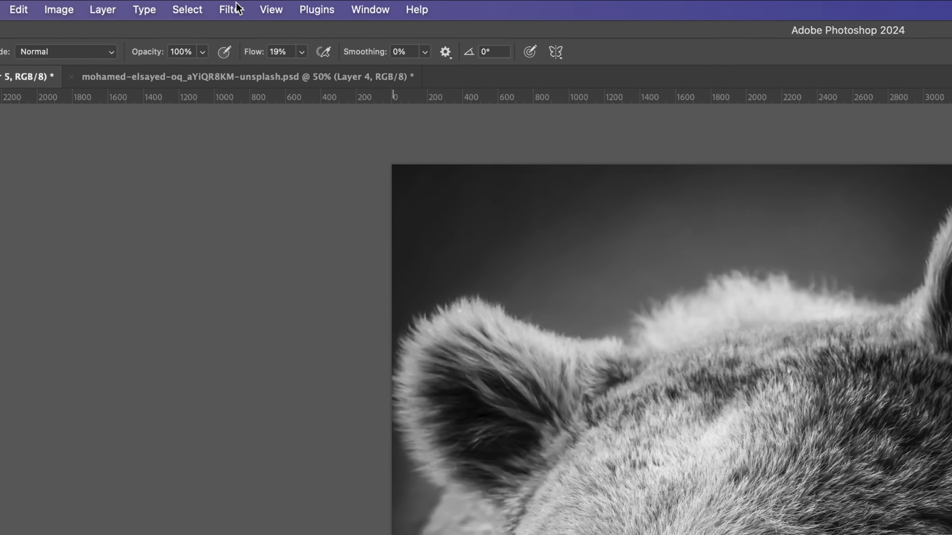
{"action": "left_click", "coordinate": [188, 4]}
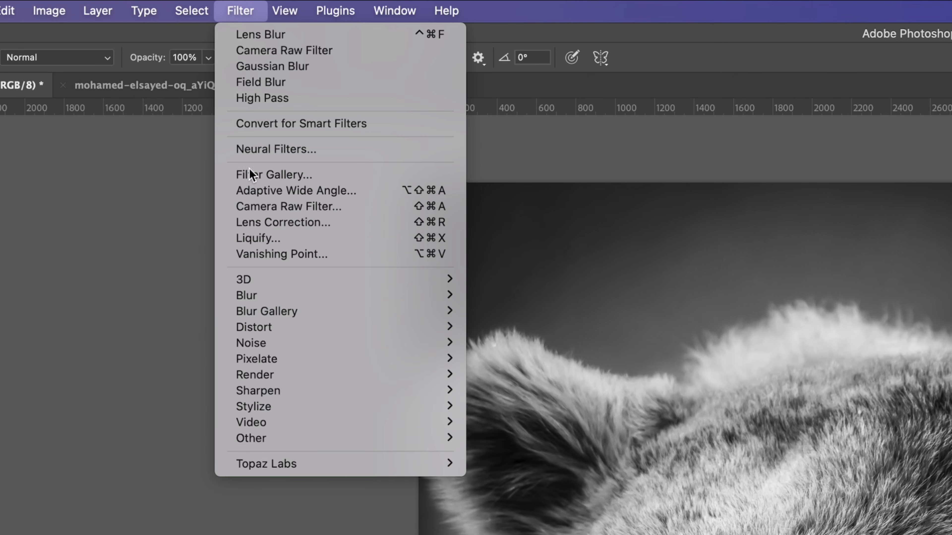
{"action": "mouse_move", "coordinate": [308, 311]}
{"action": "mouse_move", "coordinate": [346, 295]}
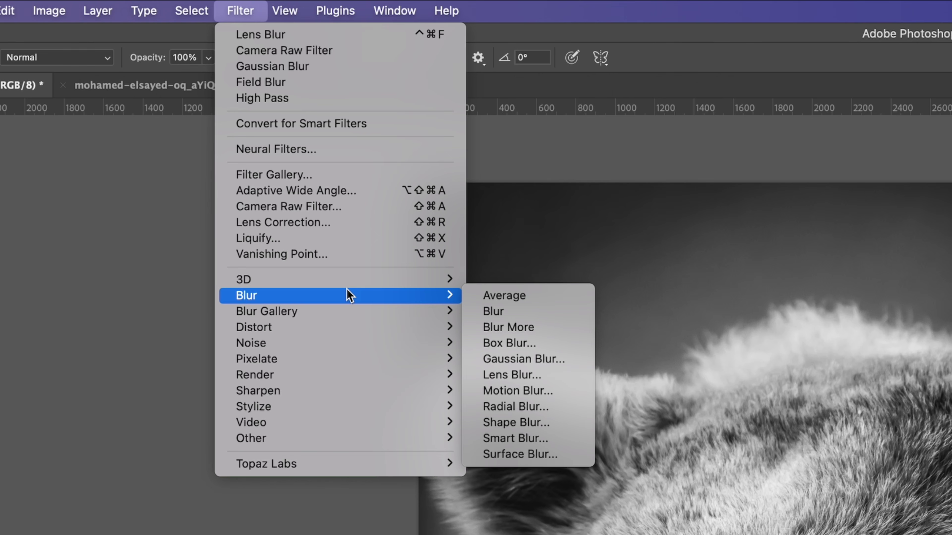
{"action": "left_click", "coordinate": [538, 376]}
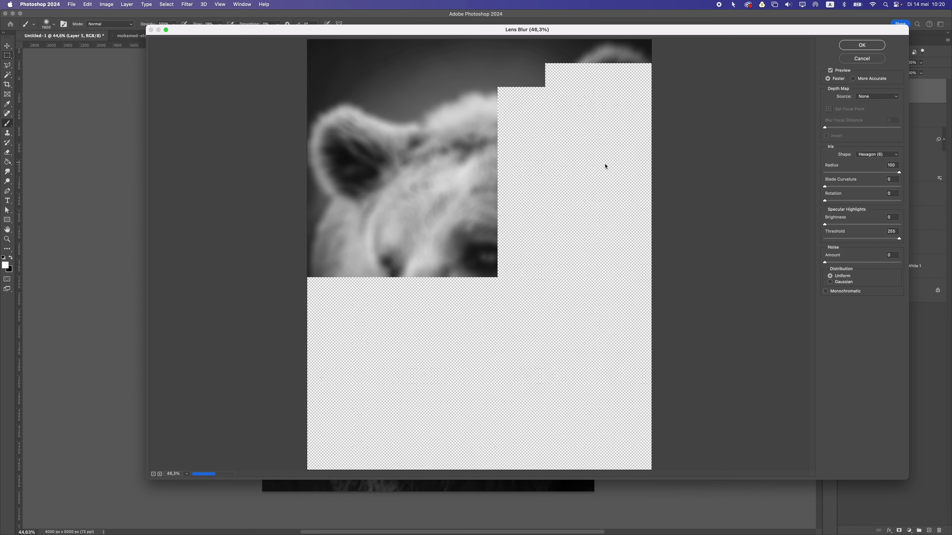
{"action": "mouse_move", "coordinate": [899, 173]}
{"action": "left_mouse_down"}
{"action": "mouse_move", "coordinate": [828, 174]}
{"action": "mouse_move", "coordinate": [899, 175]}
{"action": "left_mouse_up"}
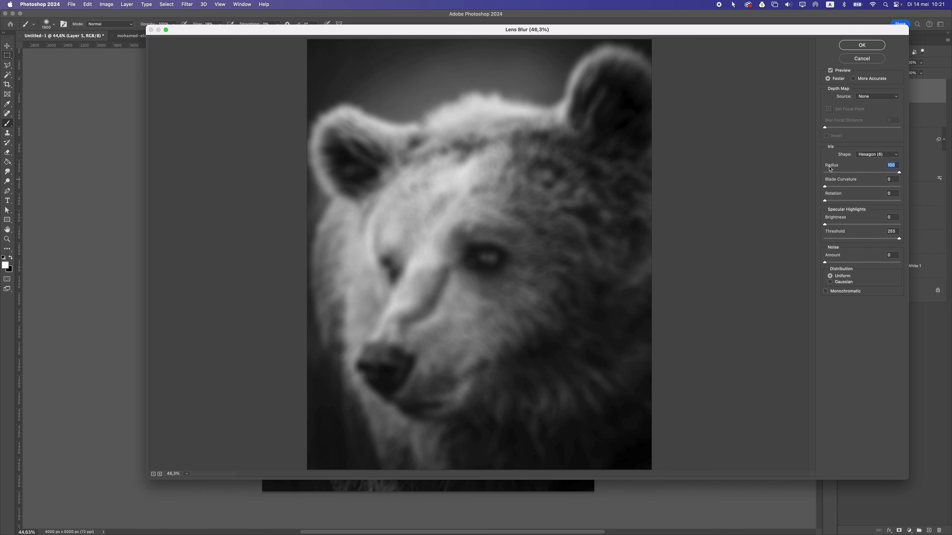
{"action": "left_click", "coordinate": [845, 45]}
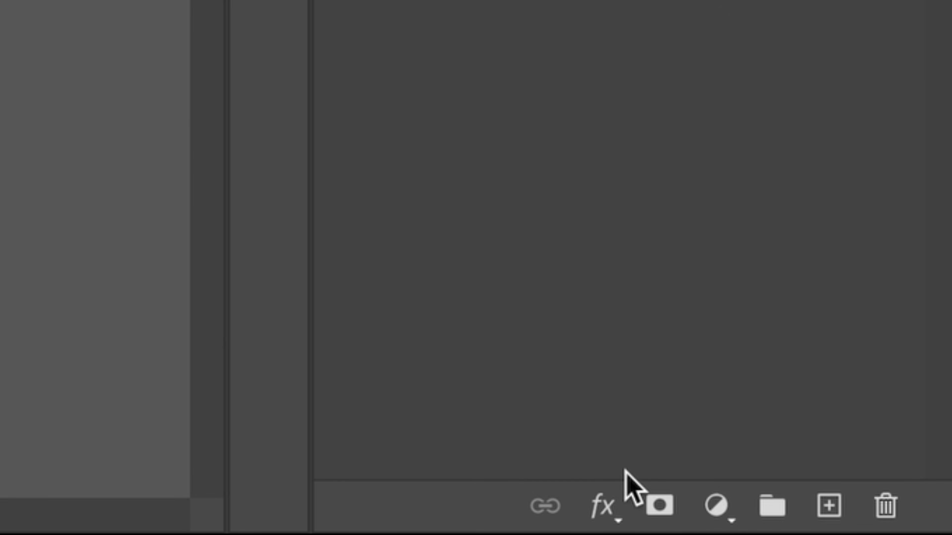
Add an inverted black mask to the blurred layer and set the brush flow to 100%
{"action": "left_click", "coordinate": [660, 505]}
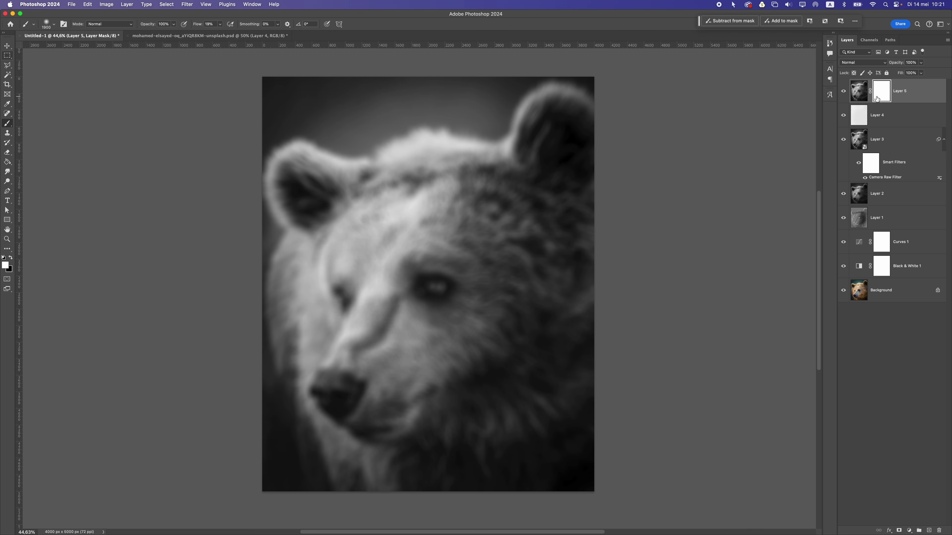
{"action": "key", "text": "super+i"}
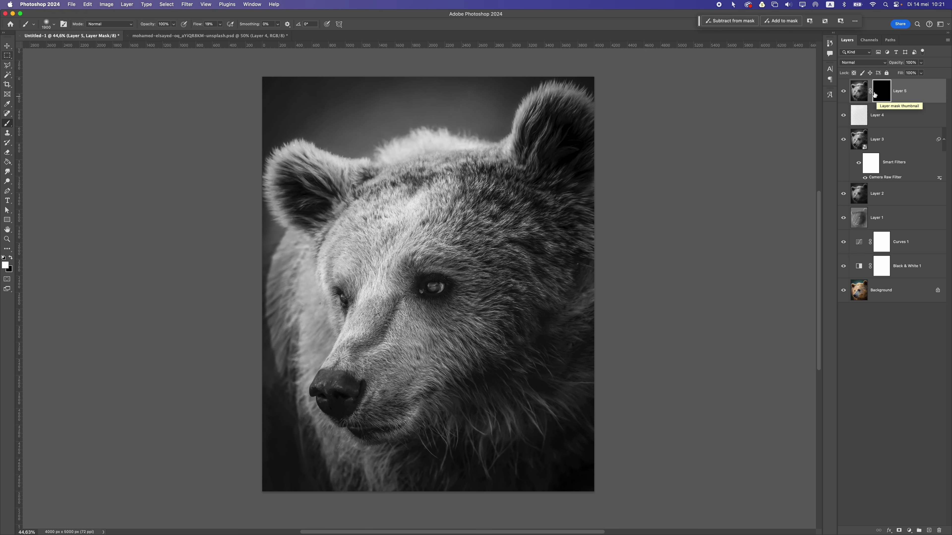
{"action": "left_click", "coordinate": [219, 24]}
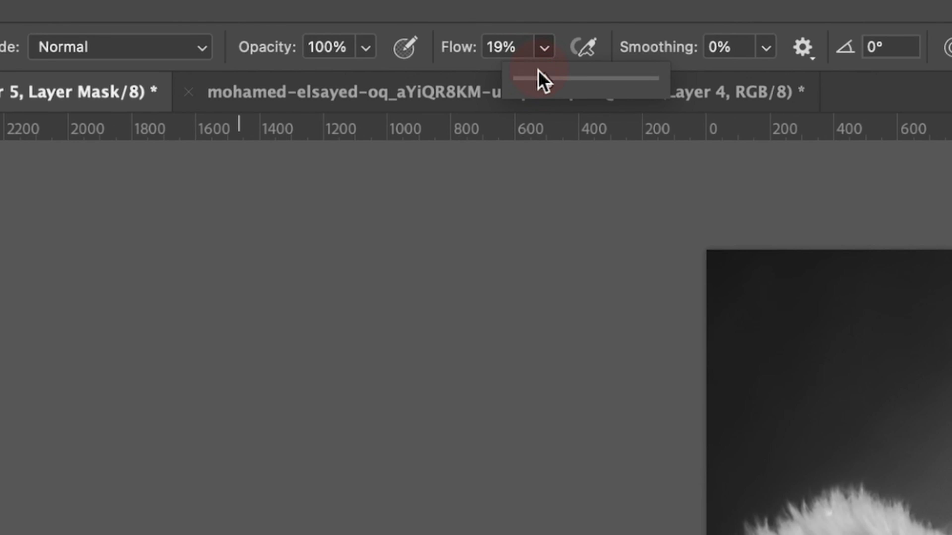
{"action": "left_click_drag", "start_coordinate": [542, 80], "coordinate": [680, 85]}
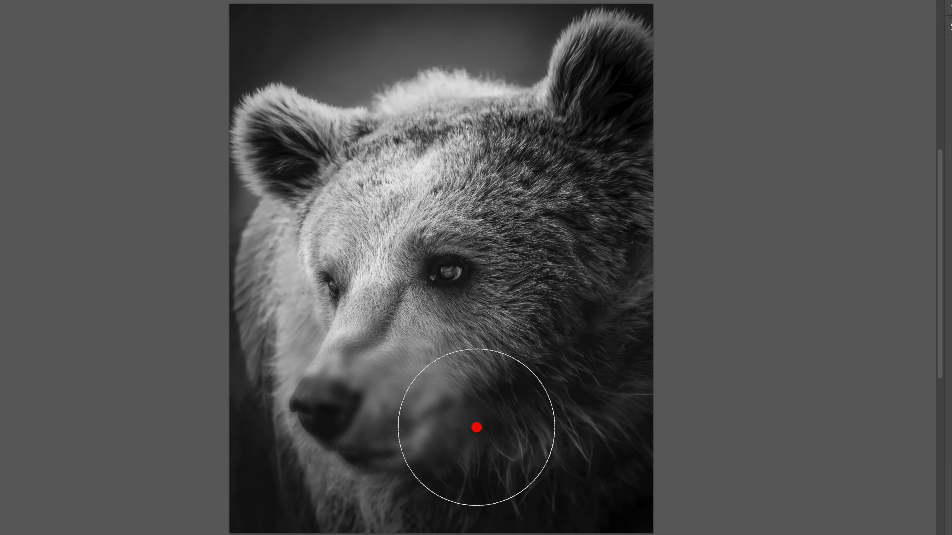
{"action": "left_click_drag", "start_coordinate": [503, 479], "coordinate": [532, 458]}
{"action": "left_click", "coordinate": [563, 347]}
{"action": "key", "text": "ctrl+z"}
Paint white on the mask to reveal the blur over the lower neck, the far shoulder and the outer background edges
{"action": "left_click", "coordinate": [591, 504]}
{"action": "left_click", "coordinate": [659, 431]}
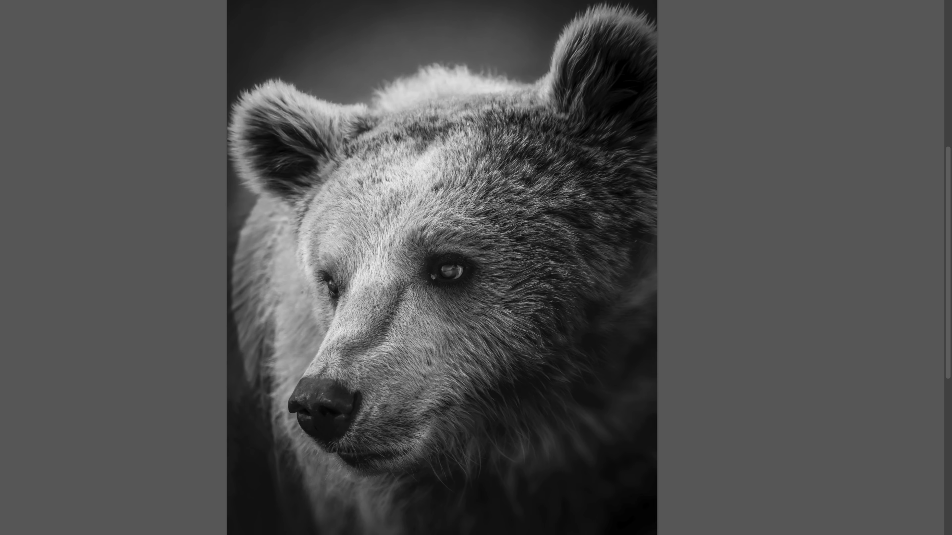
{"action": "left_click", "coordinate": [183, 257]}
{"action": "left_click", "coordinate": [116, 291]}
{"action": "left_click", "coordinate": [164, 283]}
{"action": "left_click", "coordinate": [342, 11]}
{"action": "left_click", "coordinate": [283, 5]}
{"action": "left_click", "coordinate": [489, 184]}
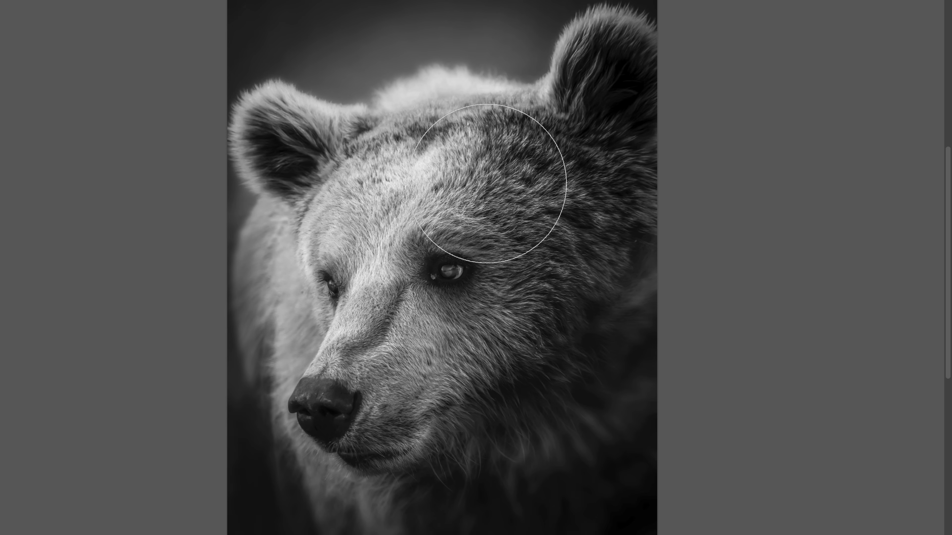
{"action": "left_click", "coordinate": [719, 170]}
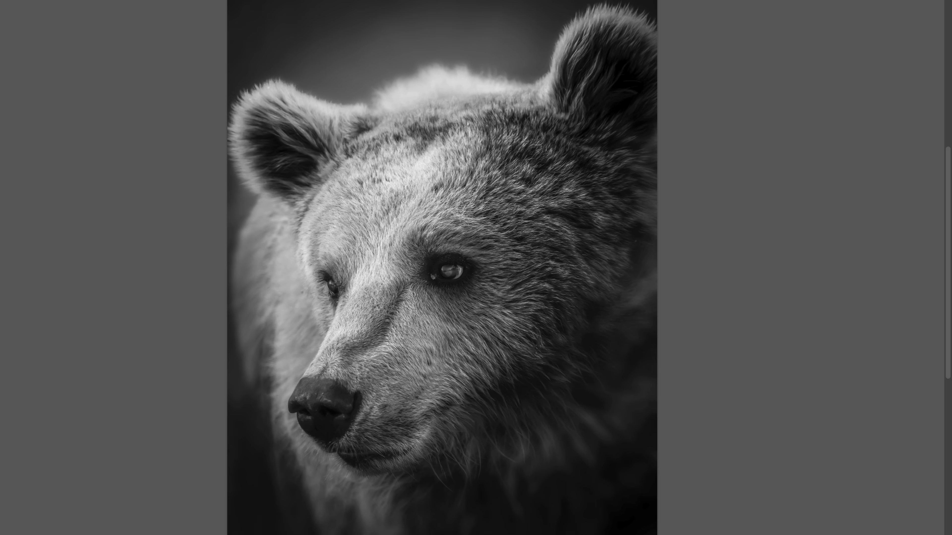
Paint black on the mask to restore sharp fur below the muzzle, on the chest and along the cheek
{"action": "left_click", "coordinate": [431, 436]}
{"action": "left_click", "coordinate": [476, 420]}
{"action": "left_click", "coordinate": [361, 436]}
{"action": "left_click", "coordinate": [385, 475]}
{"action": "left_click", "coordinate": [330, 297]}
{"action": "left_click", "coordinate": [590, 185]}
{"action": "left_click", "coordinate": [610, 229]}
{"action": "left_click", "coordinate": [543, 330]}
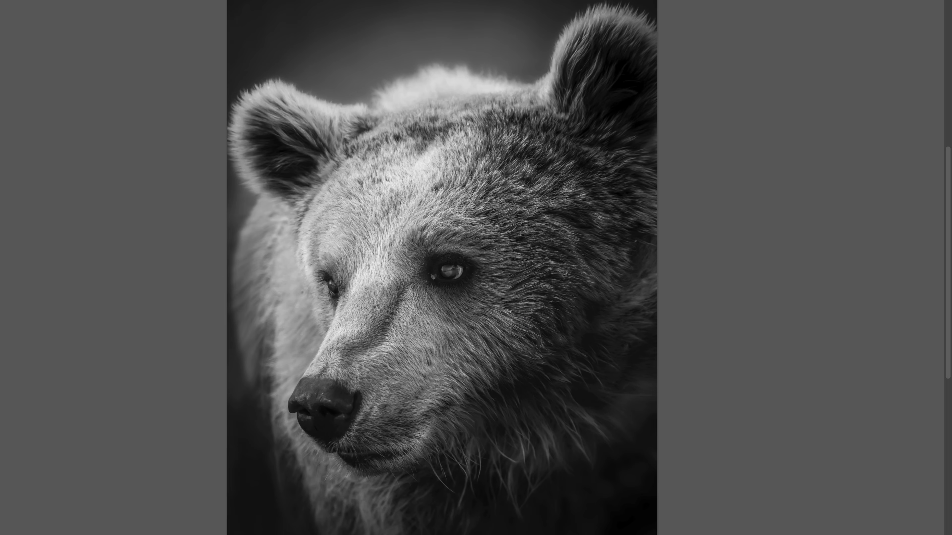
Blur the outer image edges again on the mask, then compare the image with and without the blurred layer
{"action": "left_click", "coordinate": [541, 532]}
{"action": "left_click", "coordinate": [737, 243]}
{"action": "left_click", "coordinate": [717, 169]}
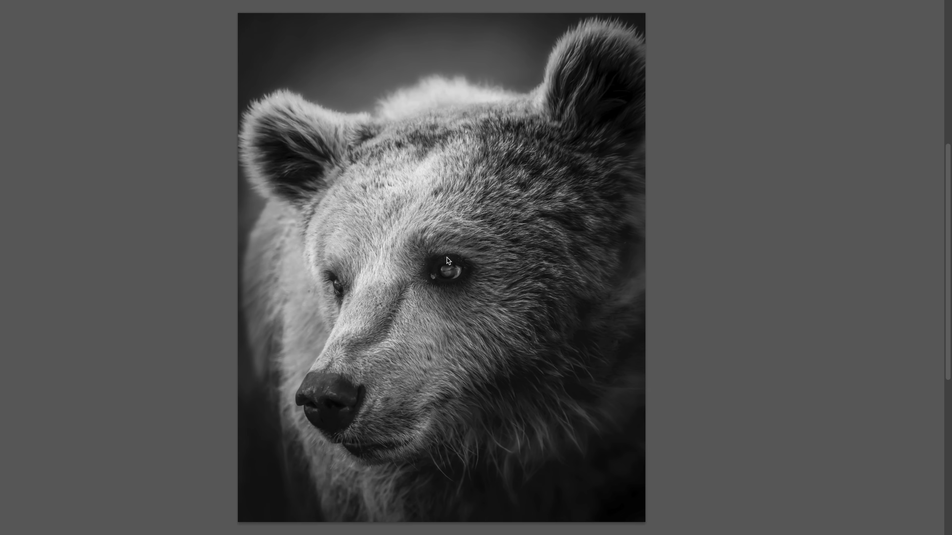
{"action": "left_click", "coordinate": [227, 279]}
{"action": "left_click", "coordinate": [198, 351]}
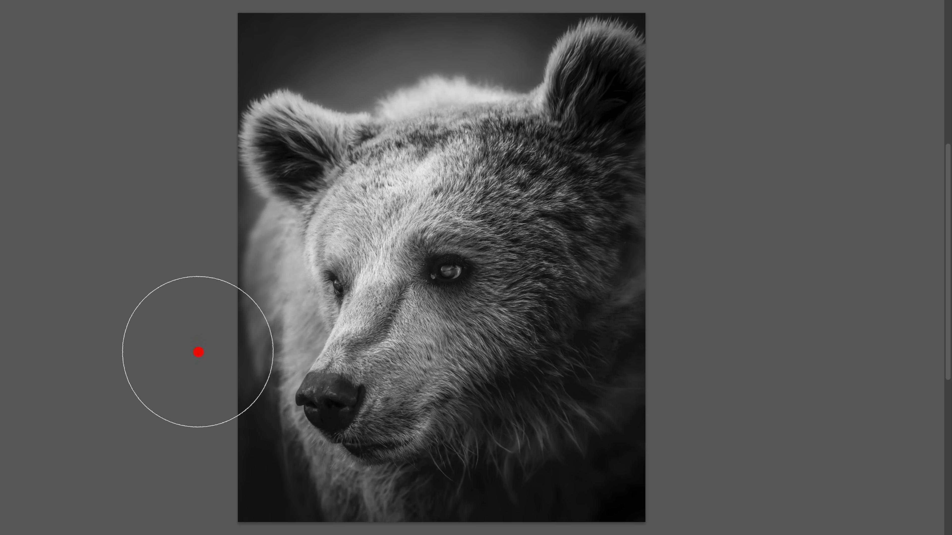
{"action": "key", "text": "ctrl+minus"}
{"action": "key", "text": "ctrl+0"}
{"action": "left_click", "coordinate": [224, 384]}
{"action": "key", "text": "f"}
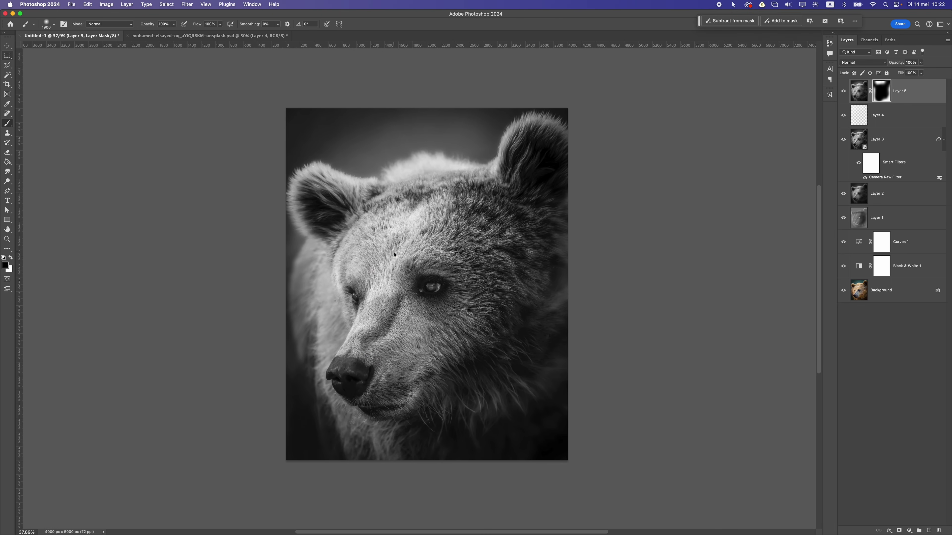
{"action": "scroll", "coordinate": [411, 272], "scroll_direction": "down", "scroll_amount": 2}
{"action": "scroll", "coordinate": [452, 226], "scroll_direction": "up", "scroll_amount": 3}
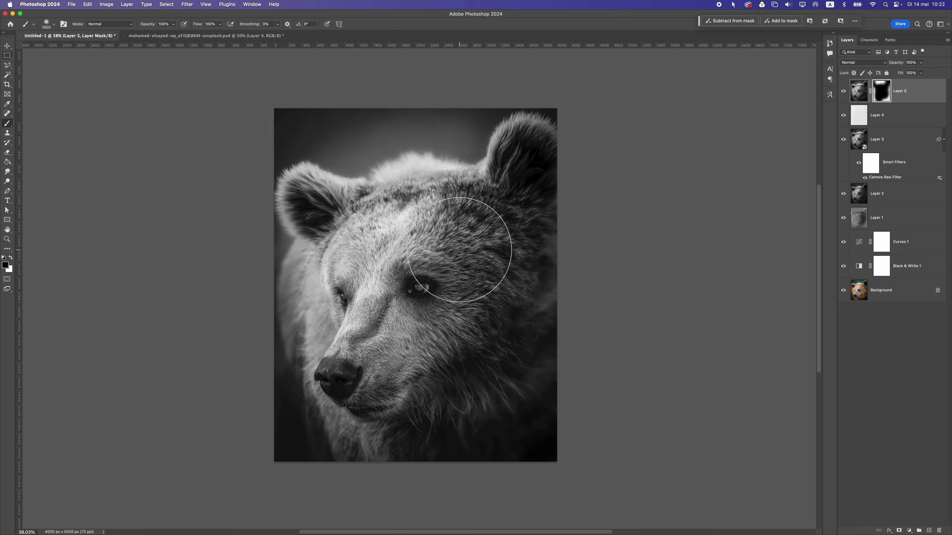
{"action": "left_click", "coordinate": [844, 91]}
{"action": "left_click", "coordinate": [844, 92]}
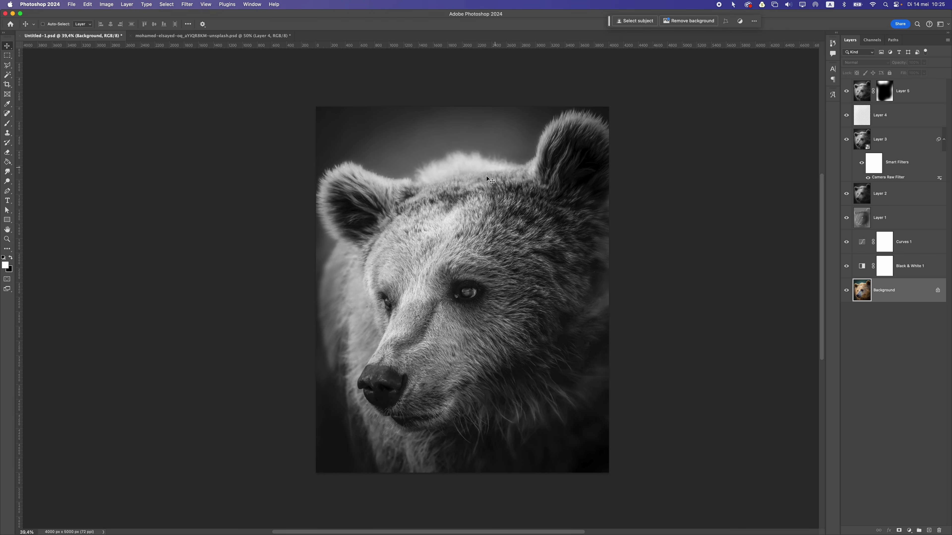
Create a new layer above the masked Layer 5 and stamp the visible image into it
{"action": "left_click_drag", "start_coordinate": [484, 177], "coordinate": [466, 172]}
{"action": "left_click", "coordinate": [911, 99]}
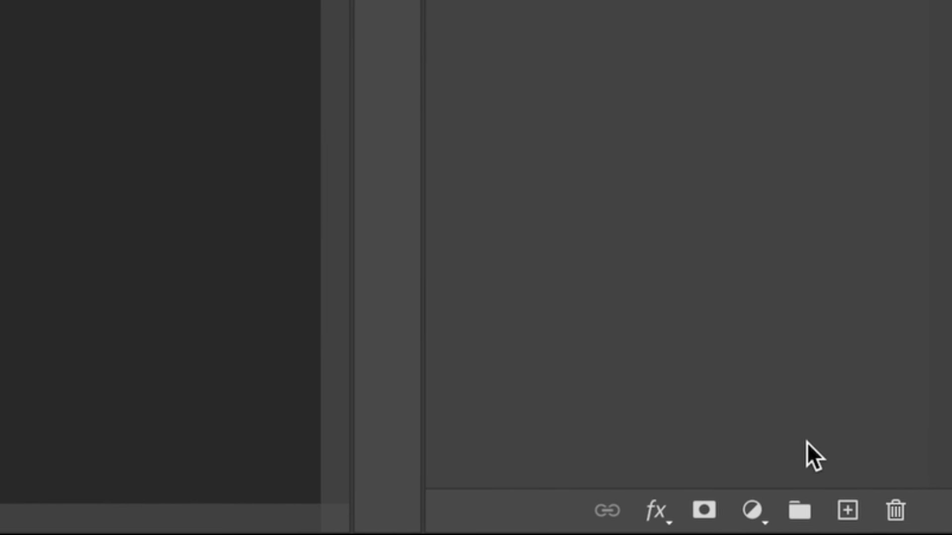
{"action": "left_click", "coordinate": [929, 531]}
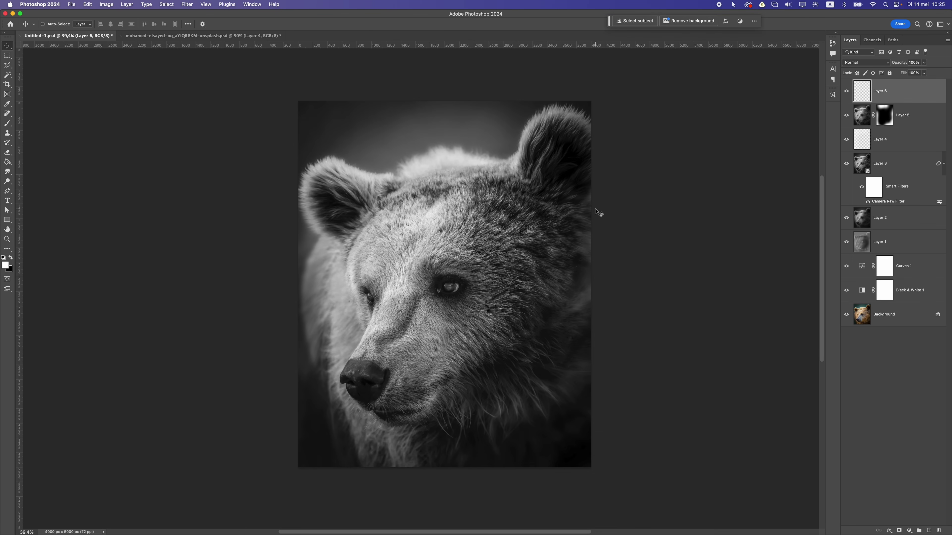
{"action": "key", "text": "super+alt+shift+e"}
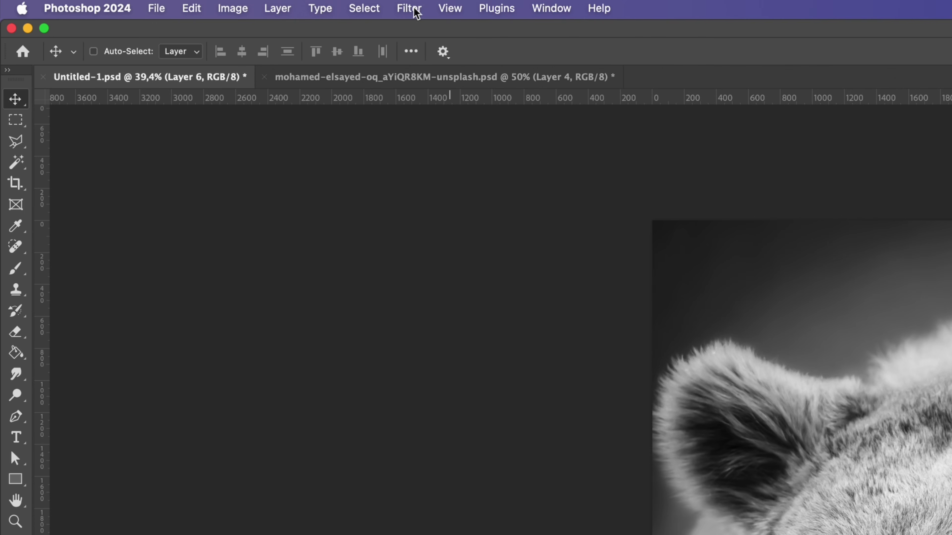
Apply a High Pass filter with a small radius to the stamped layer, isolating the fine fur detail
{"action": "left_click", "coordinate": [188, 4]}
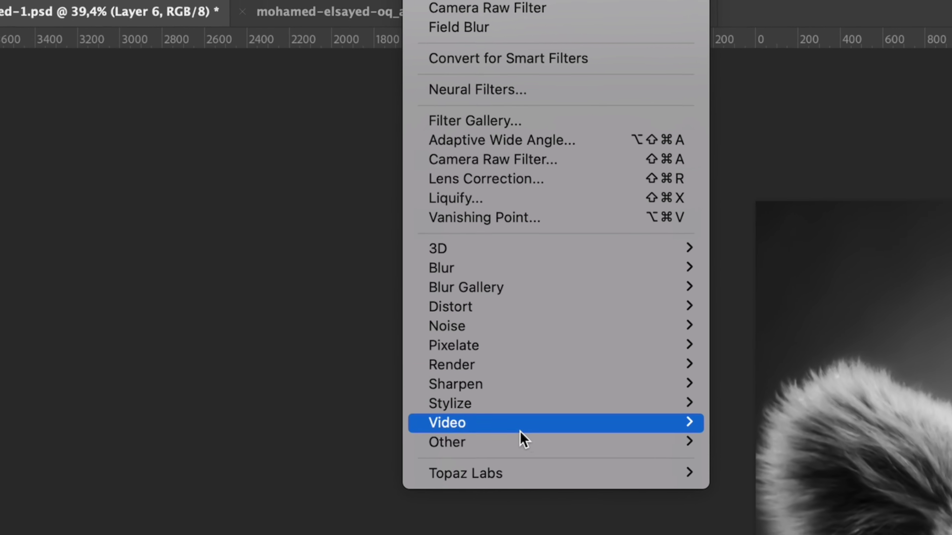
{"action": "mouse_move", "coordinate": [494, 407]}
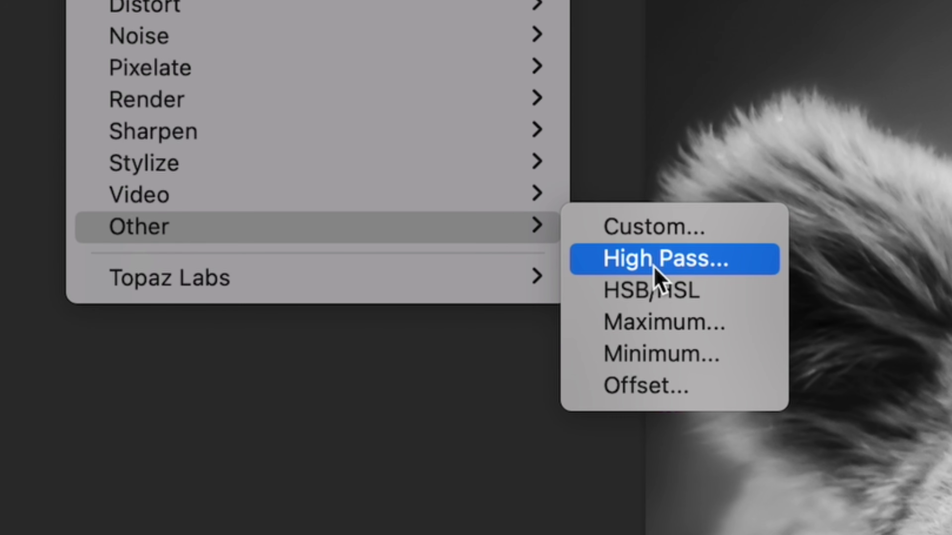
{"action": "left_click", "coordinate": [783, 433]}
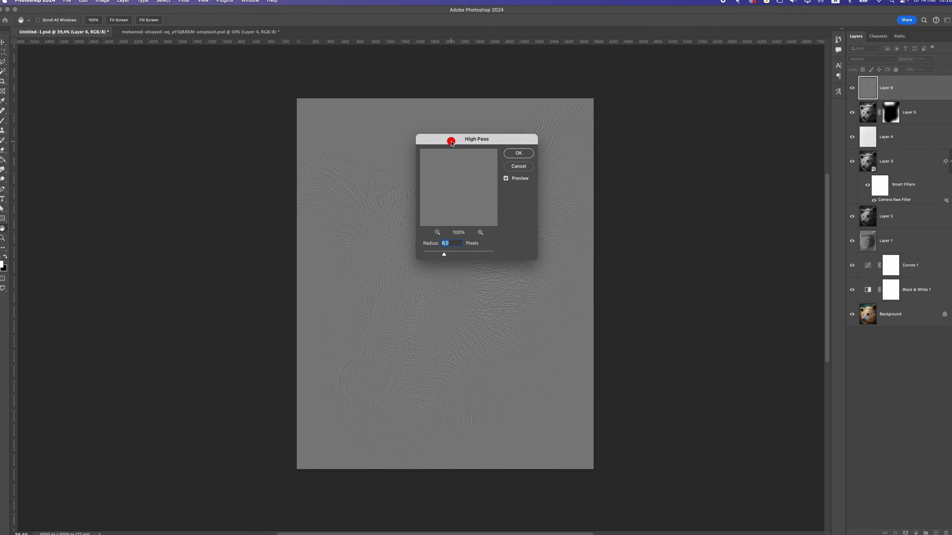
{"action": "left_click_drag", "start_coordinate": [568, 127], "coordinate": [596, 90]}
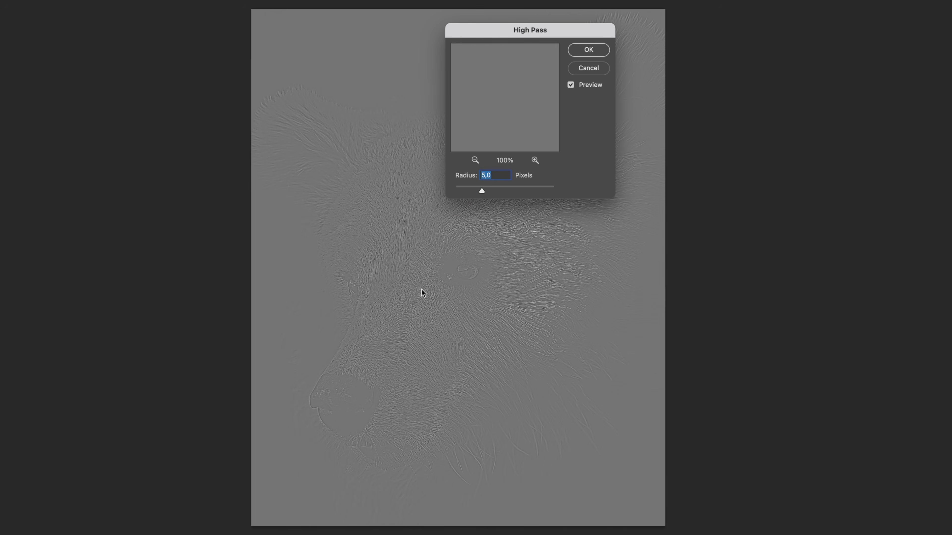
{"action": "mouse_move", "coordinate": [486, 191]}
{"action": "left_mouse_down"}
{"action": "mouse_move", "coordinate": [517, 191]}
{"action": "mouse_move", "coordinate": [478, 192]}
{"action": "left_mouse_up"}
{"action": "left_click", "coordinate": [591, 49]}
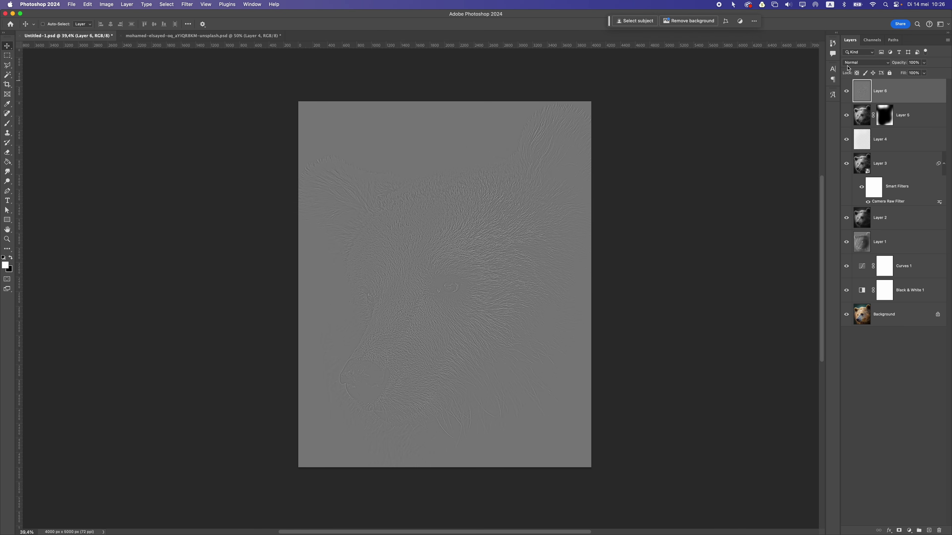
Set the High Pass layer to Hard Light at about 60% opacity and compare the fur detail with and without it
{"action": "left_click", "coordinate": [850, 63]}
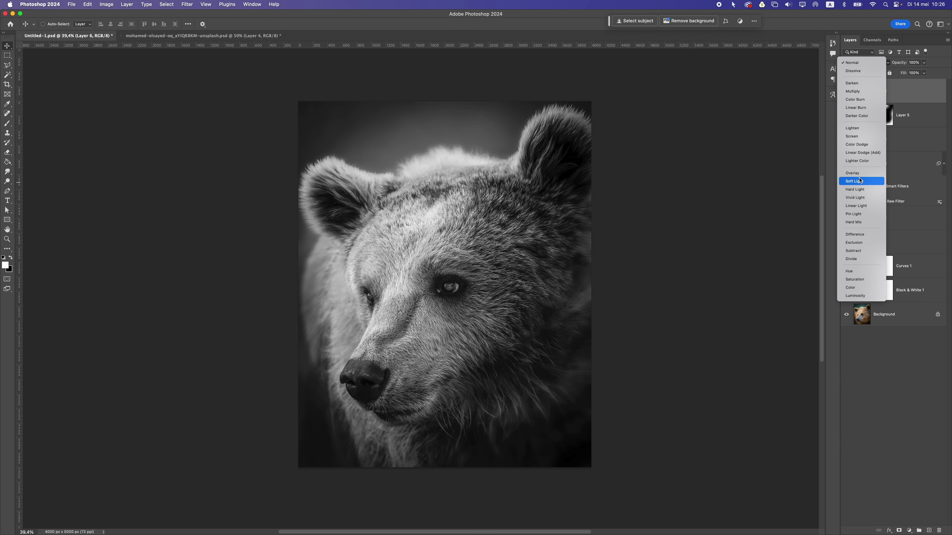
{"action": "left_click", "coordinate": [857, 190]}
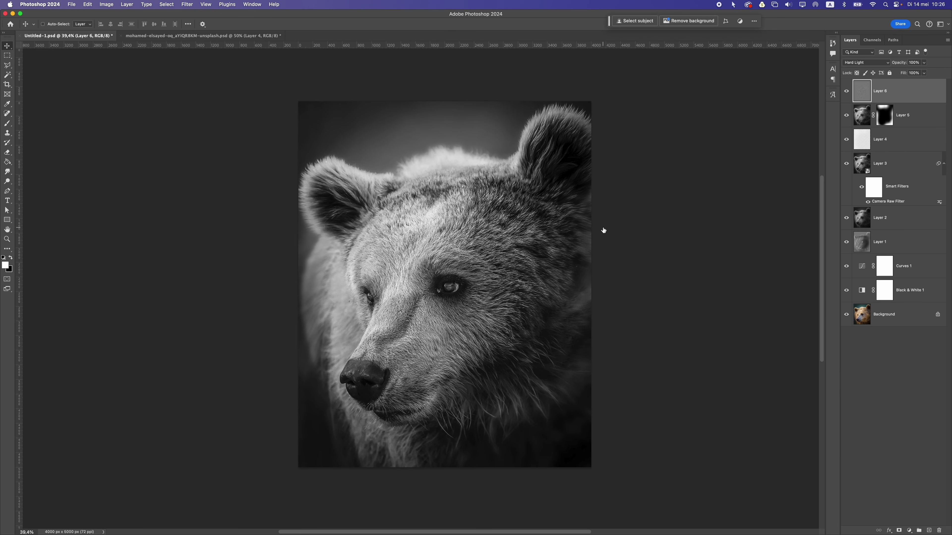
{"action": "left_click", "coordinate": [924, 62]}
{"action": "left_click", "coordinate": [845, 93]}
{"action": "scroll", "coordinate": [449, 298], "scroll_direction": "up", "scroll_amount": 5}
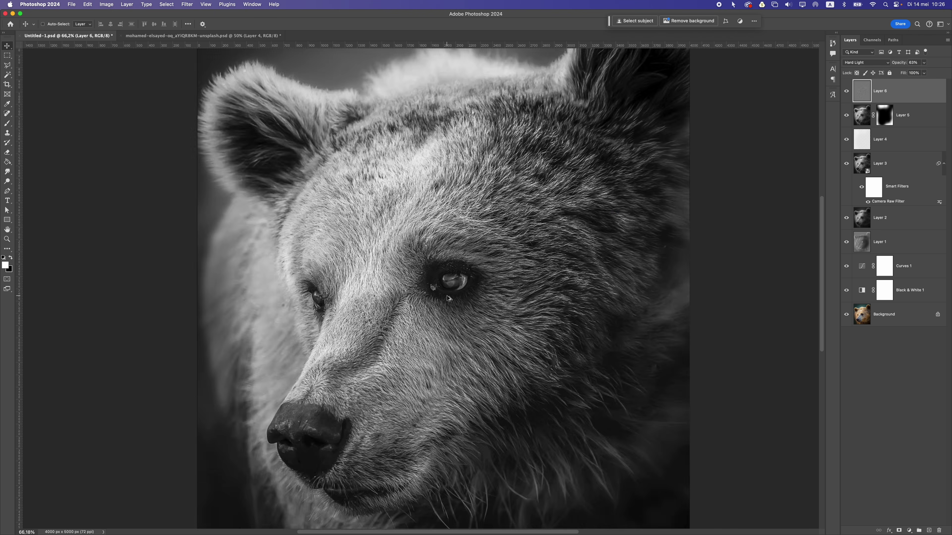
{"action": "left_click", "coordinate": [848, 92]}
{"action": "left_click", "coordinate": [847, 93]}
{"action": "scroll", "coordinate": [413, 313], "scroll_direction": "down", "scroll_amount": 5}
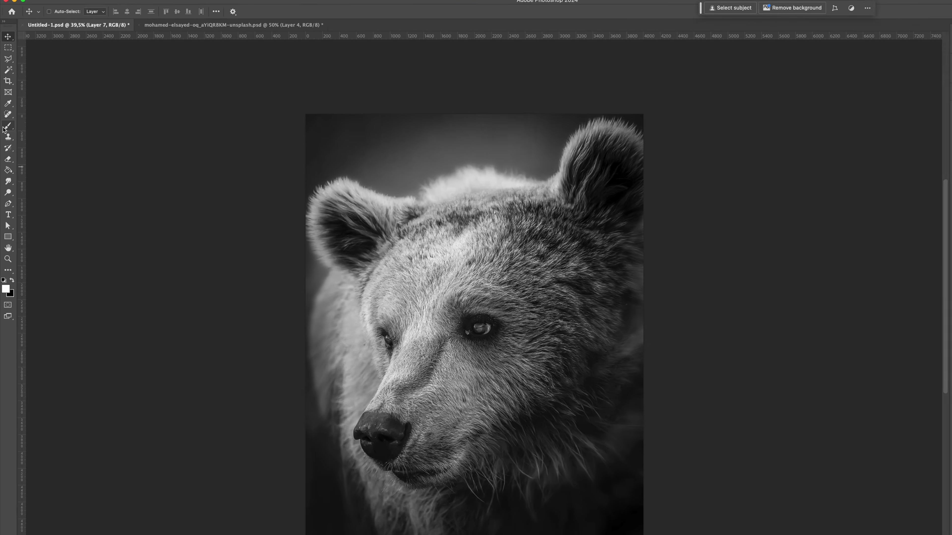
Choose the Soft Round brush for painting on Layer 7 and reduce its size to 1300 px
{"action": "right_click", "coordinate": [7, 126]}
{"action": "left_click", "coordinate": [36, 126]}
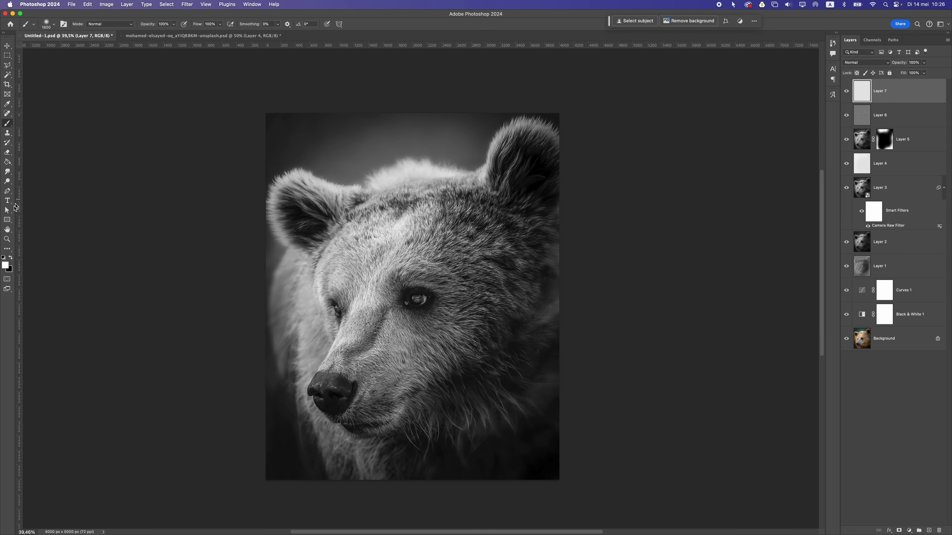
{"action": "left_click", "coordinate": [46, 24]}
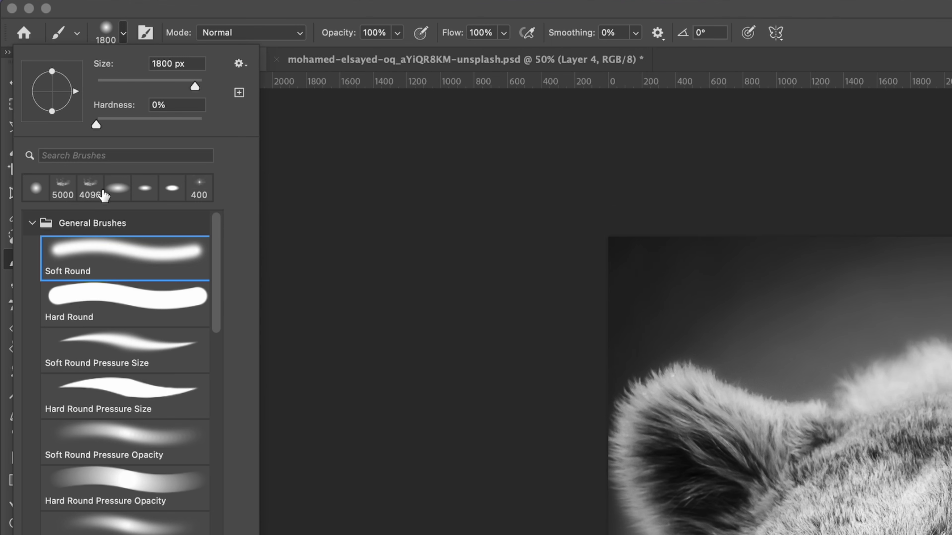
{"action": "left_click", "coordinate": [92, 267]}
{"action": "left_click", "coordinate": [347, 32]}
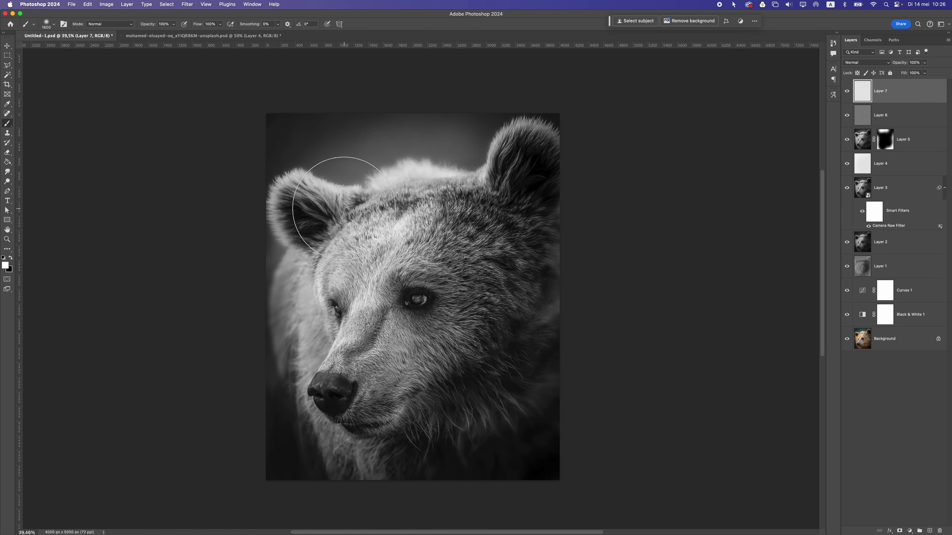
{"action": "key", "text": "bracketleft"}
{"action": "key", "text": "bracketleft"}
{"action": "key", "text": "bracketleft"}
{"action": "key", "text": "bracketleft"}
{"action": "key", "text": "bracketleft"}
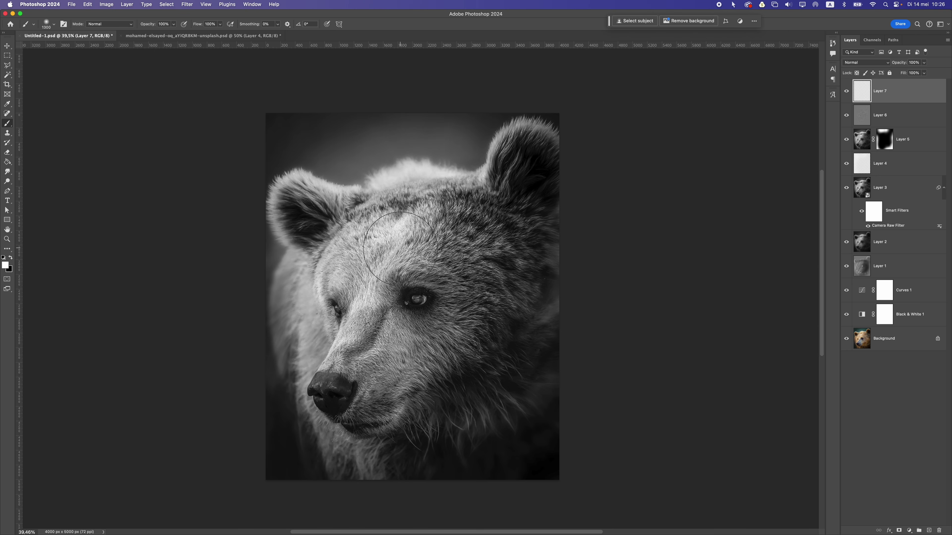
Paint one soft white spot on Layer 7 and move it to the upper-left corner of the portrait
{"action": "left_click", "coordinate": [420, 274]}
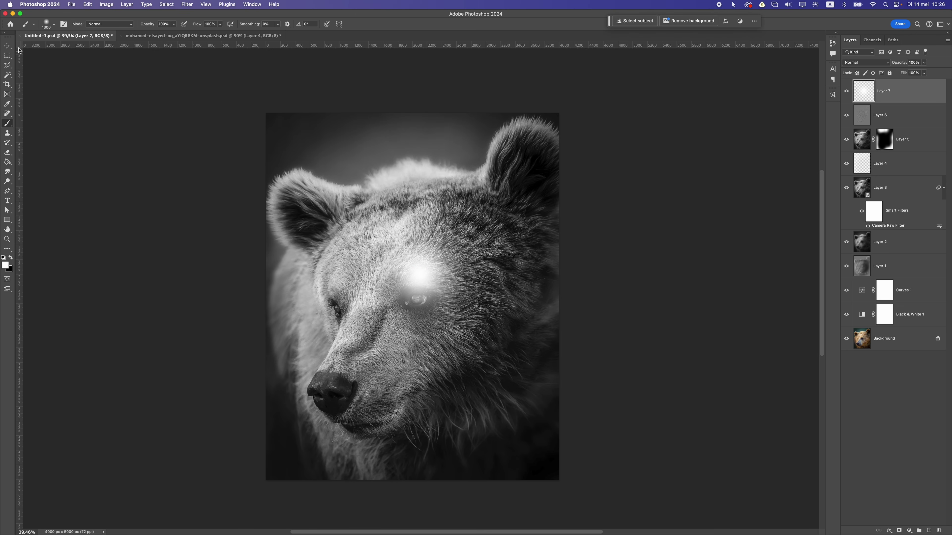
{"action": "left_click", "coordinate": [7, 46]}
{"action": "mouse_move", "coordinate": [453, 287]}
{"action": "left_mouse_down"}
{"action": "mouse_move", "coordinate": [349, 192]}
{"action": "mouse_move", "coordinate": [303, 166]}
{"action": "left_mouse_up"}
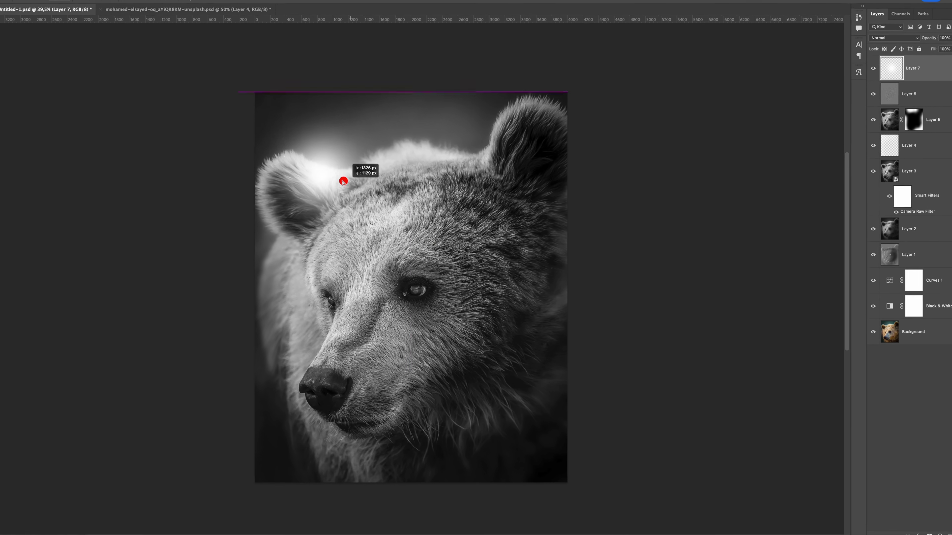
{"action": "left_click_drag", "start_coordinate": [276, 110], "coordinate": [275, 108]}
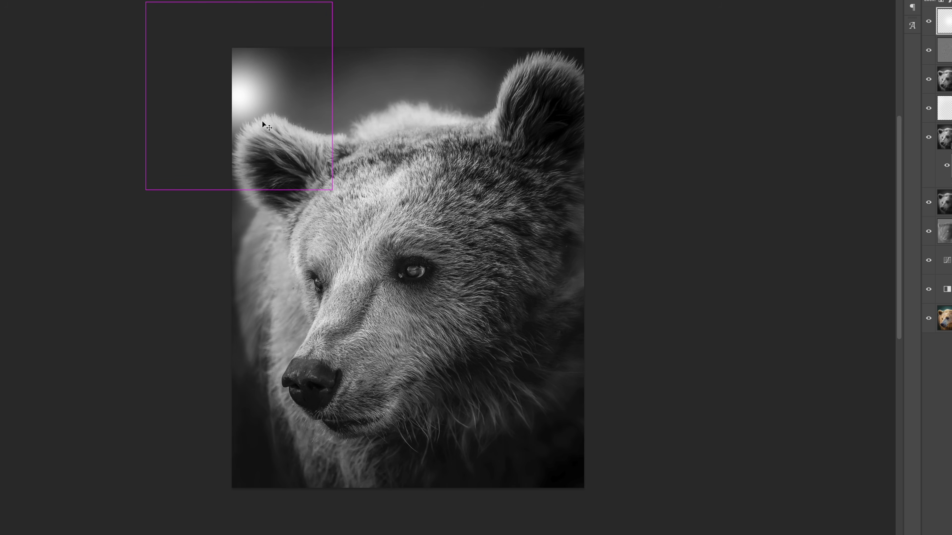
Transform the white spot into a much larger, rotated and skewed soft glow spreading from the portrait's upper-left side
{"action": "left_click_drag", "start_coordinate": [331, 191], "coordinate": [602, 461]}
{"action": "left_click_drag", "start_coordinate": [474, 313], "coordinate": [321, 179]}
{"action": "left_click_drag", "start_coordinate": [449, 326], "coordinate": [861, 516]}
{"action": "left_click_drag", "start_coordinate": [321, 121], "coordinate": [239, 218]}
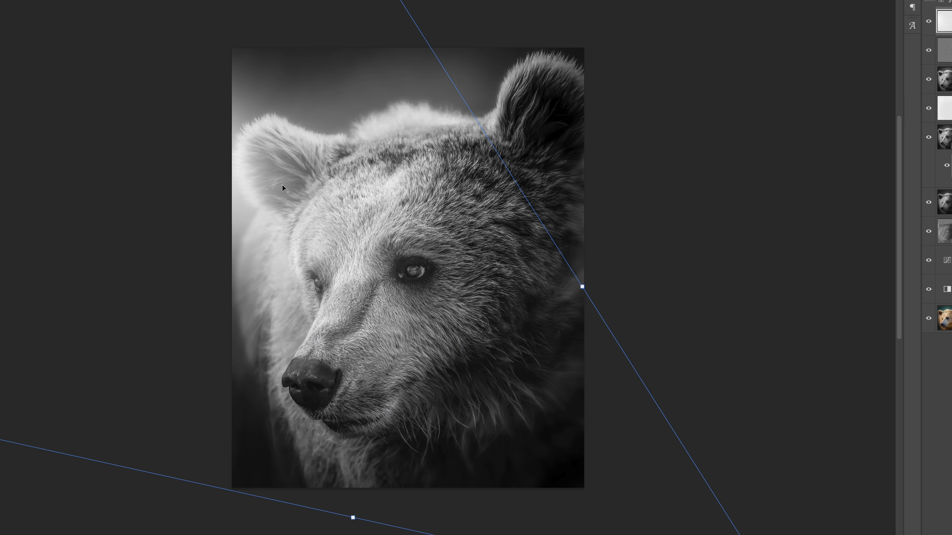
{"action": "left_click_drag", "start_coordinate": [283, 188], "coordinate": [259, 178]}
{"action": "left_click_drag", "start_coordinate": [358, 2], "coordinate": [296, 45]}
{"action": "left_click_drag", "start_coordinate": [390, 117], "coordinate": [366, 89]}
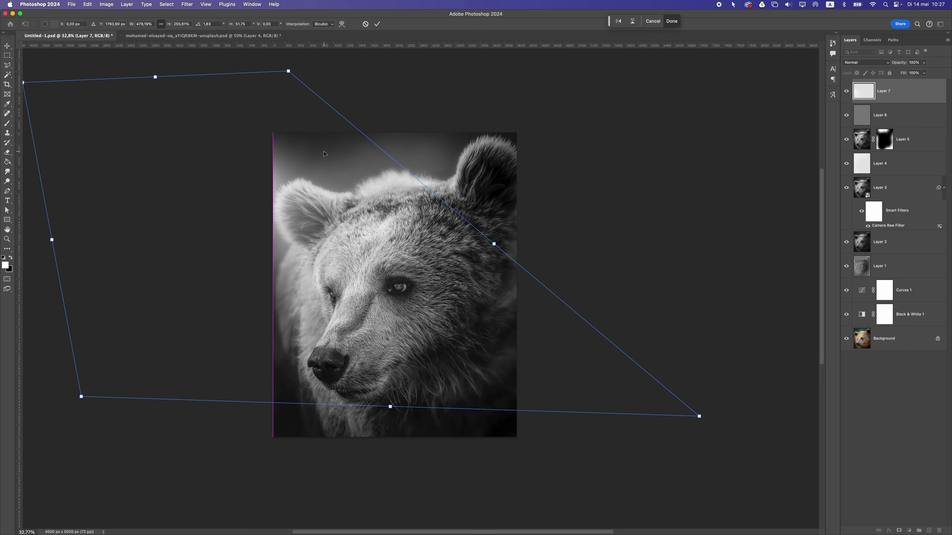
{"action": "key", "text": "Return"}
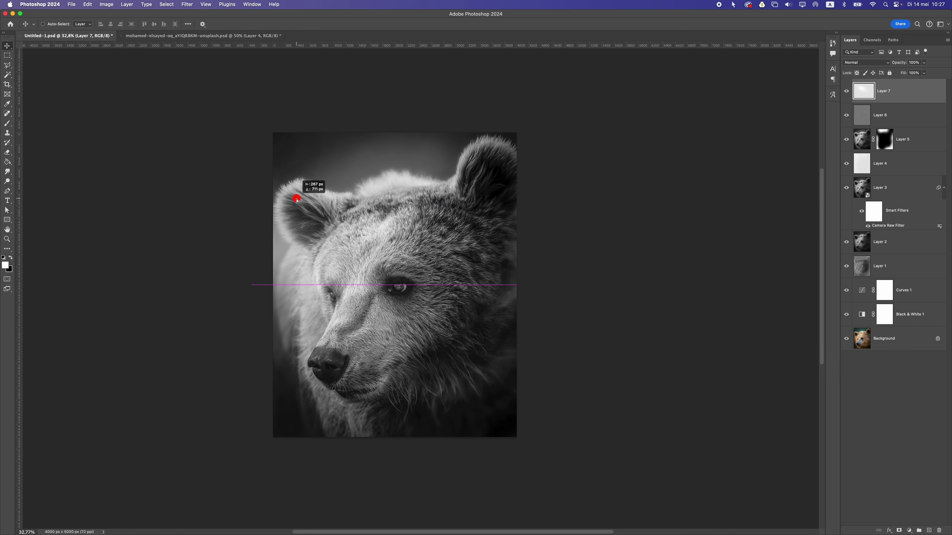
Lower Layer 7's opacity to about 55% and shift the glow over the background above the bear's head
{"action": "left_click", "coordinate": [921, 64]}
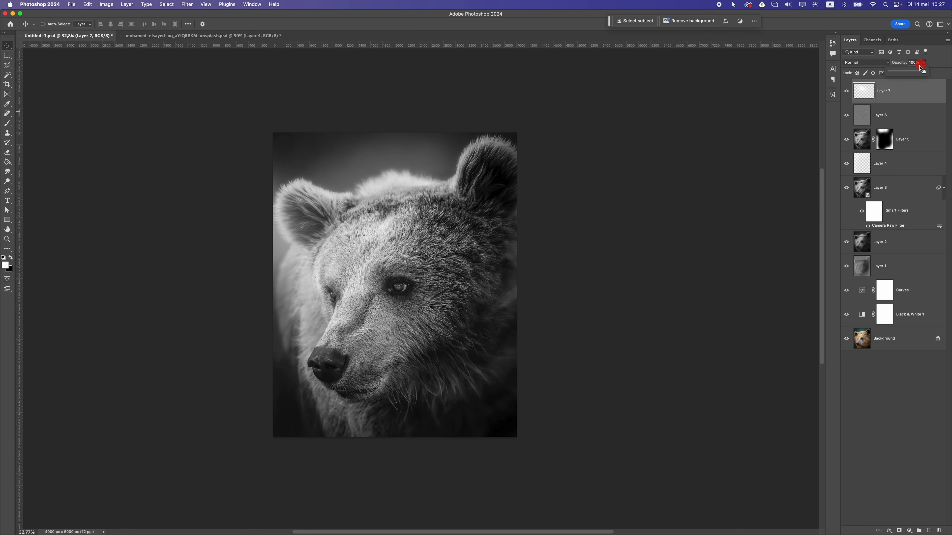
{"action": "left_click_drag", "start_coordinate": [910, 74], "coordinate": [909, 73]}
{"action": "left_click_drag", "start_coordinate": [420, 193], "coordinate": [469, 117]}
{"action": "key", "text": "super+e"}
{"action": "key", "text": "Escape"}
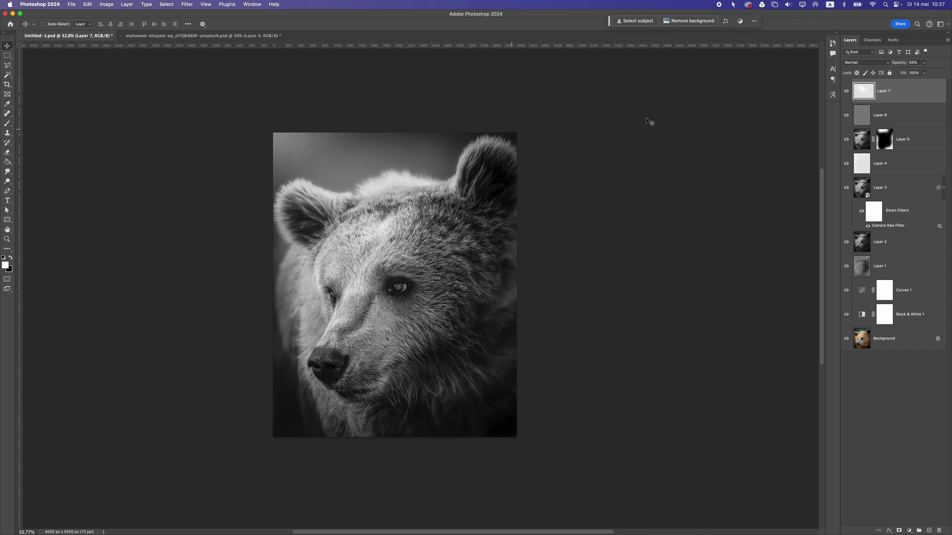
Duplicate the Layer 7 glow, reposition the copies around the portrait and adjust their opacity to build up the haze
{"action": "key", "text": "super+j"}
{"action": "left_click_drag", "start_coordinate": [418, 215], "coordinate": [357, 295]}
{"action": "left_click", "coordinate": [924, 63]}
{"action": "left_click_drag", "start_coordinate": [924, 73], "coordinate": [919, 73]}
{"action": "left_click", "coordinate": [909, 112]}
{"action": "left_click", "coordinate": [923, 63]}
{"action": "left_click_drag", "start_coordinate": [320, 155], "coordinate": [288, 366]}
{"action": "scroll", "coordinate": [288, 366], "scroll_direction": "down", "scroll_amount": 3}
{"action": "scroll", "coordinate": [390, 281], "scroll_direction": "up", "scroll_amount": 6}
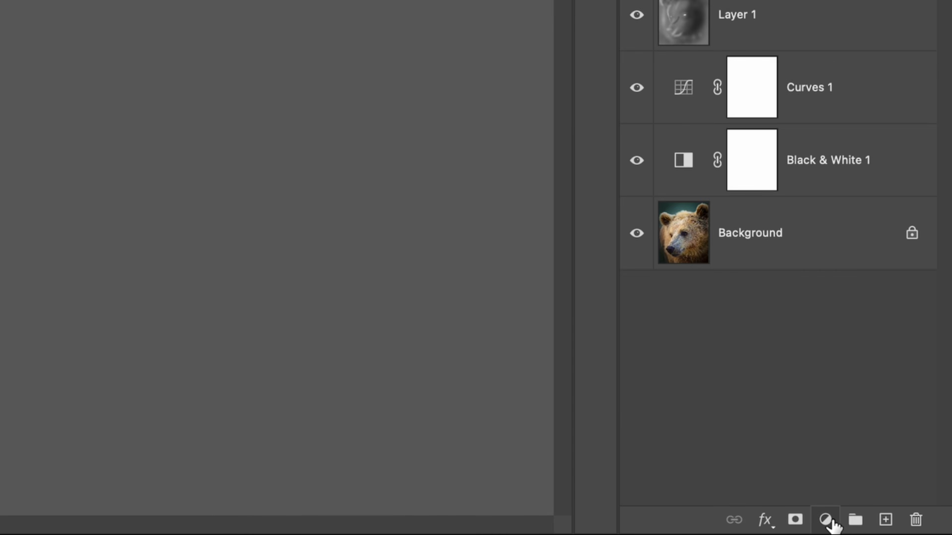
Add a Brightness/Contrast adjustment layer above all layers and lower its contrast to -50
{"action": "left_click", "coordinate": [826, 520]}
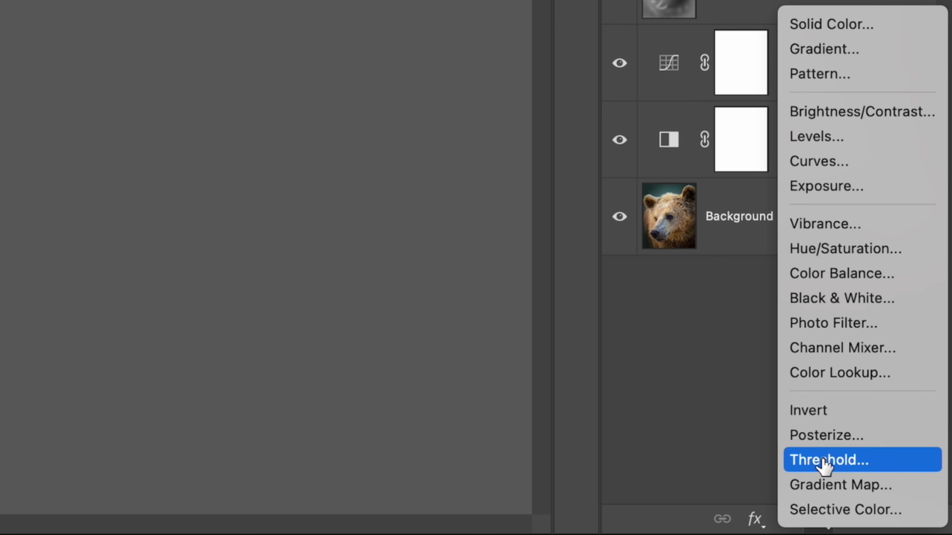
{"action": "left_click", "coordinate": [865, 113]}
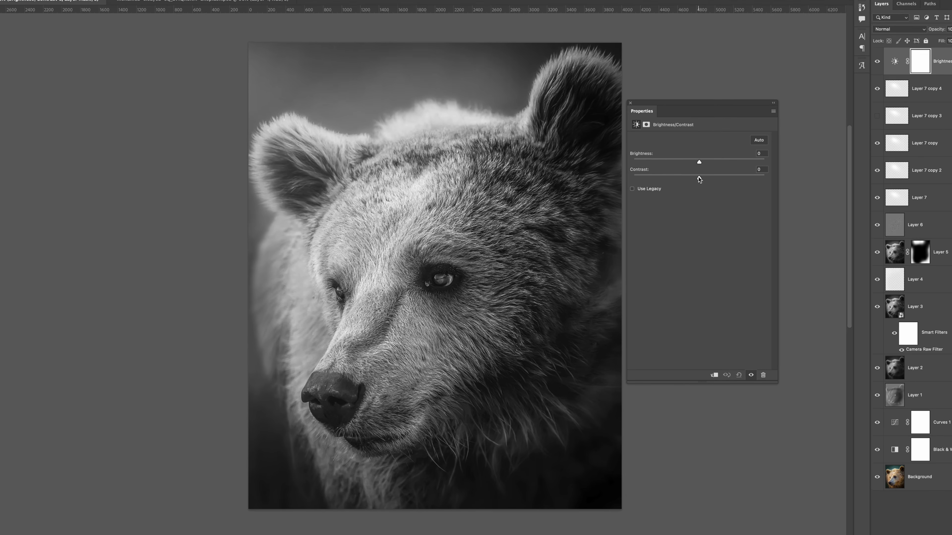
{"action": "left_click_drag", "start_coordinate": [688, 194], "coordinate": [687, 194]}
{"action": "mouse_move", "coordinate": [691, 157]}
{"action": "left_mouse_down"}
{"action": "mouse_move", "coordinate": [572, 154]}
{"action": "mouse_move", "coordinate": [591, 152]}
{"action": "left_mouse_up"}
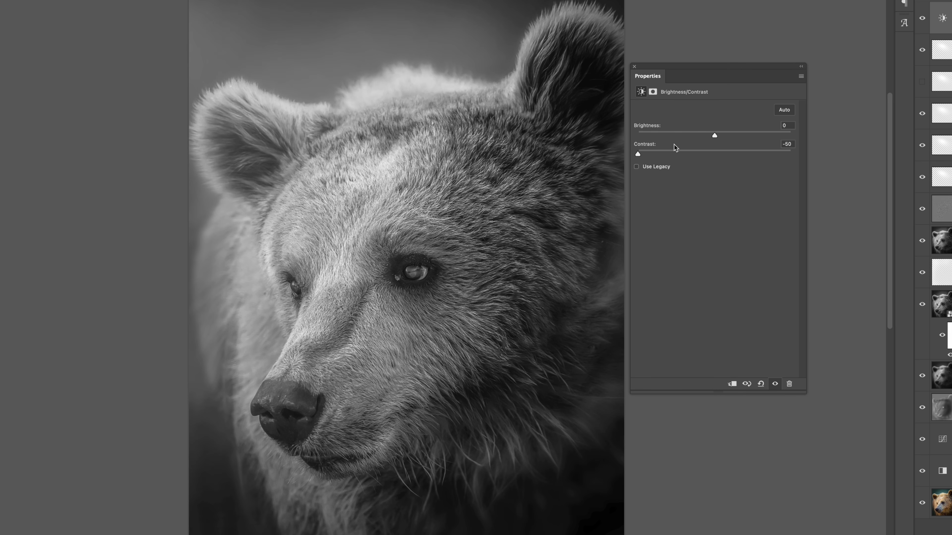
Try a brightness of 3 on the adjustment layer and return it to 0
{"action": "mouse_move", "coordinate": [728, 138]}
{"action": "left_mouse_down"}
{"action": "mouse_move", "coordinate": [701, 134]}
{"action": "mouse_move", "coordinate": [726, 137]}
{"action": "mouse_move", "coordinate": [716, 140]}
{"action": "left_mouse_up"}
{"action": "scroll", "coordinate": [292, 285], "scroll_direction": "down", "scroll_amount": 5}
{"action": "scroll", "coordinate": [292, 284], "scroll_direction": "up", "scroll_amount": 6}
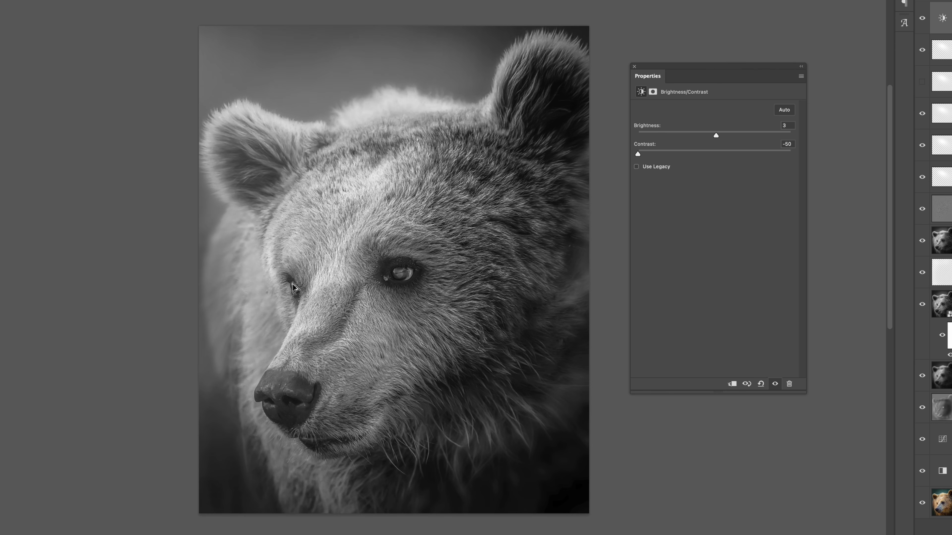
{"action": "left_click_drag", "start_coordinate": [715, 135], "coordinate": [715, 137]}
Ease the contrast reduction of the Brightness/Contrast layer to -27
{"action": "left_click_drag", "start_coordinate": [665, 156], "coordinate": [665, 156]}
{"action": "scroll", "coordinate": [494, 247], "scroll_direction": "down", "scroll_amount": 5}
{"action": "scroll", "coordinate": [544, 210], "scroll_direction": "up", "scroll_amount": 6}
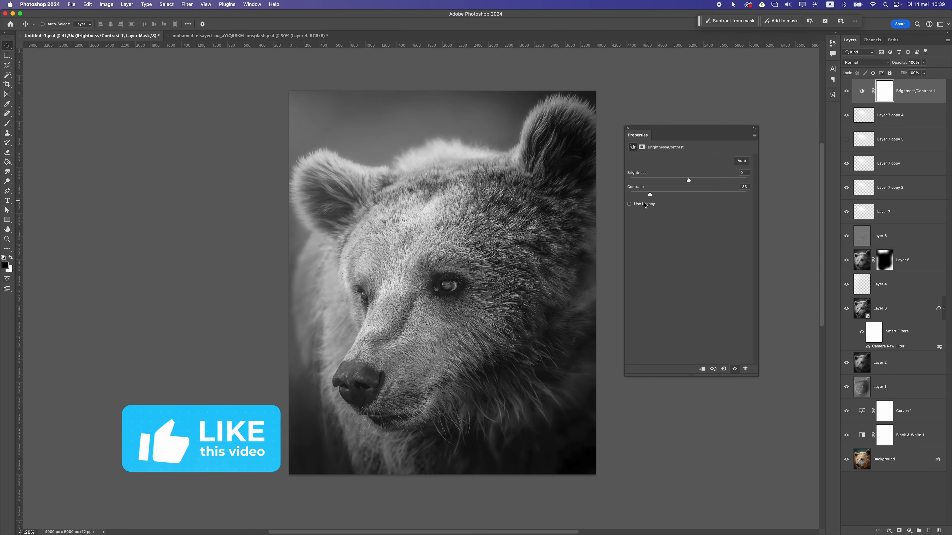
{"action": "left_click_drag", "start_coordinate": [664, 155], "coordinate": [679, 155]}
{"action": "left_click_drag", "start_coordinate": [663, 196], "coordinate": [657, 194]}
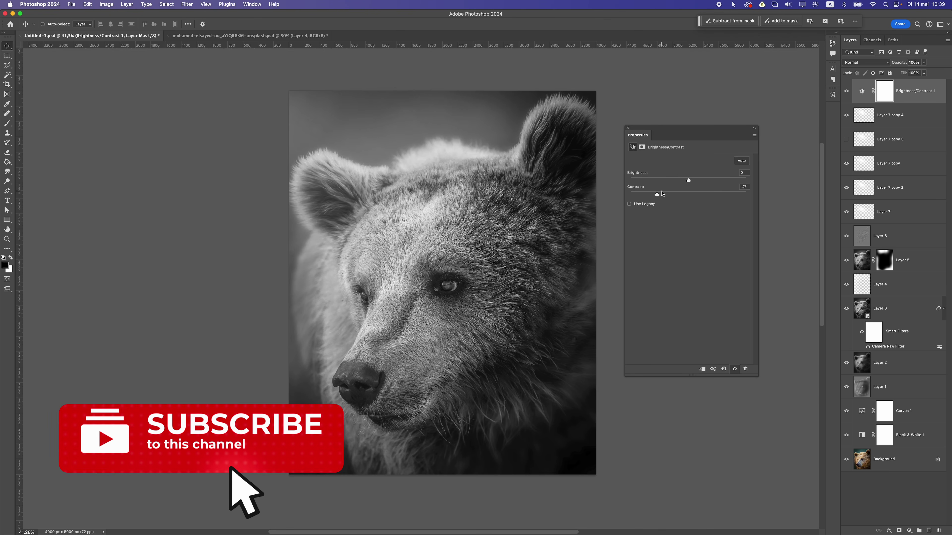